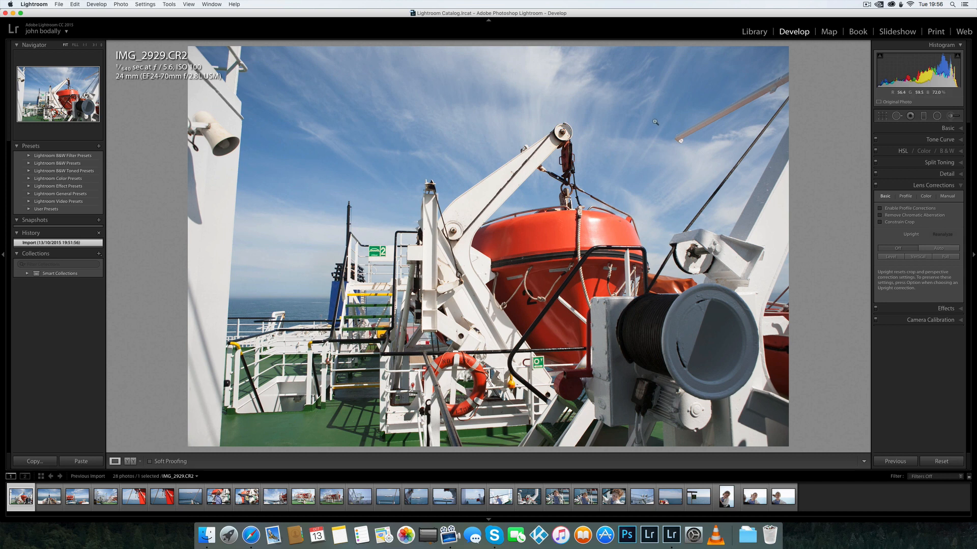
Step: Enable lens profile corrections, chromatic aberration removal and Auto upright for IMG_2929.CR2, and compare the photo before and after
left_click(880, 208)
left_click(880, 216)
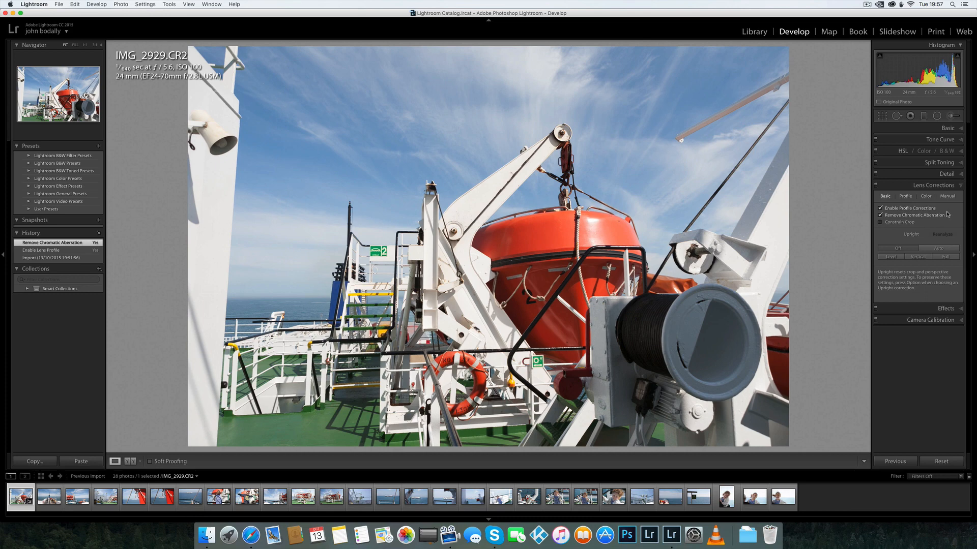
left_click(938, 248)
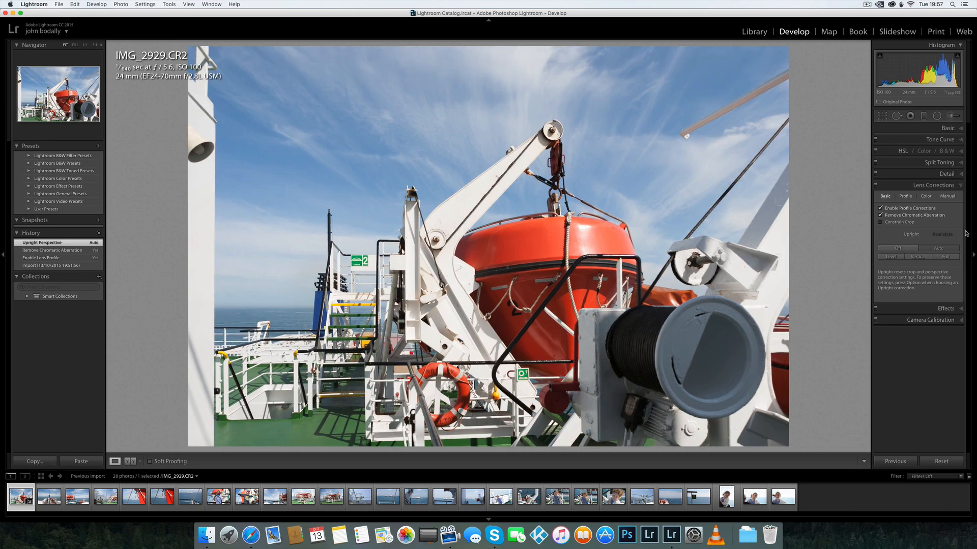
key("backslash")
key("backslash")
key("backslash")
key("backslash")
Step: Set the Dehaze amount to +35 in the effects settings and compare the photo before and after
left_click(959, 308)
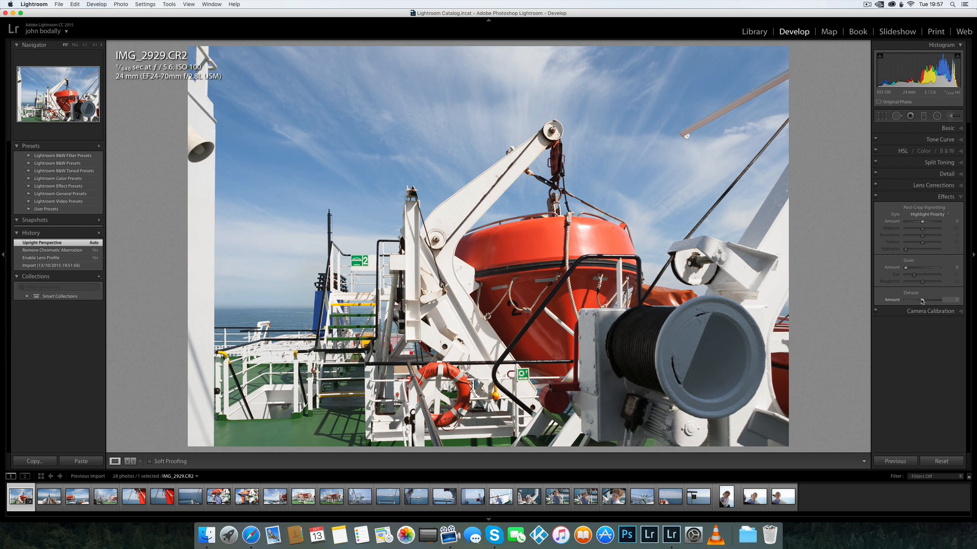
left_click_drag(921, 300, 945, 299)
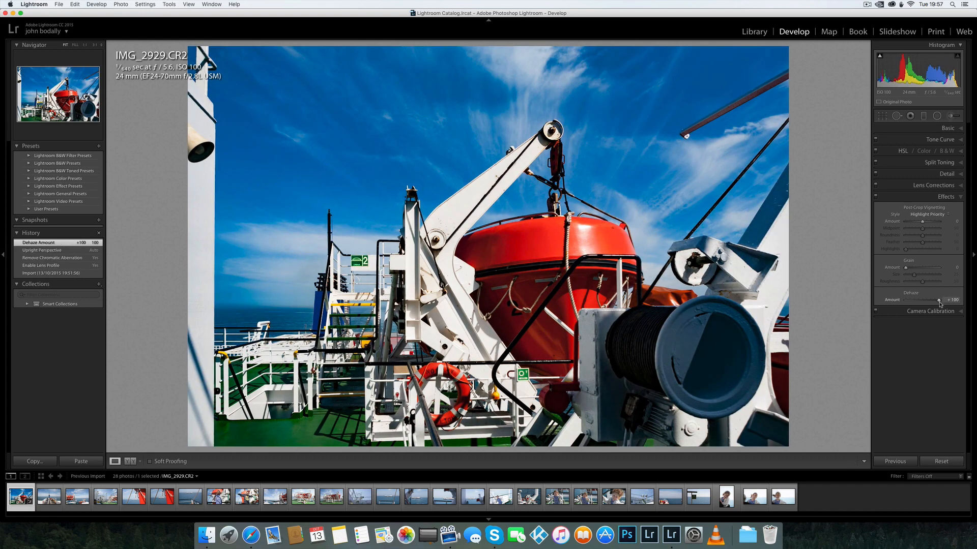
left_click_drag(944, 299, 921, 302)
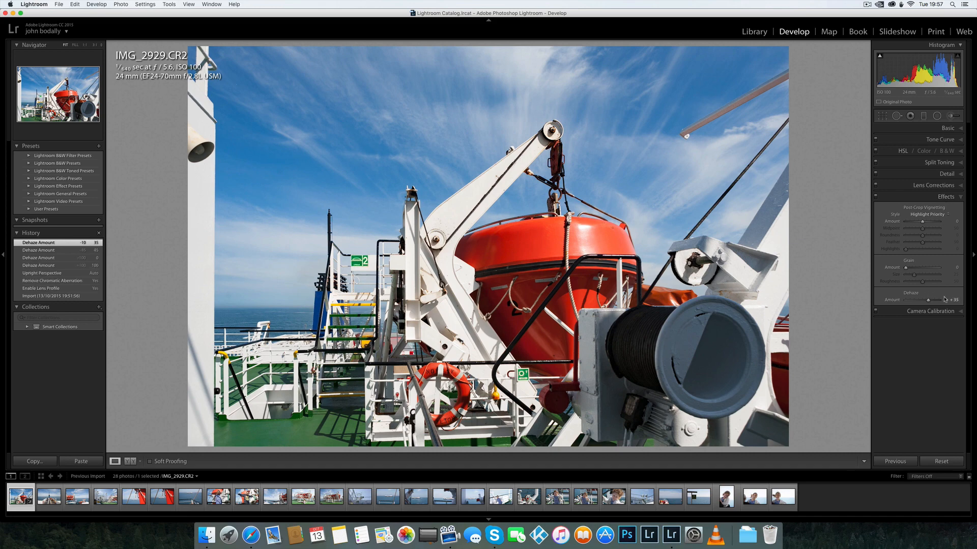
key("backslash")
key("backslash")
Step: Set the sharpening amount to 40 and its edge masking to 54
left_click(960, 185)
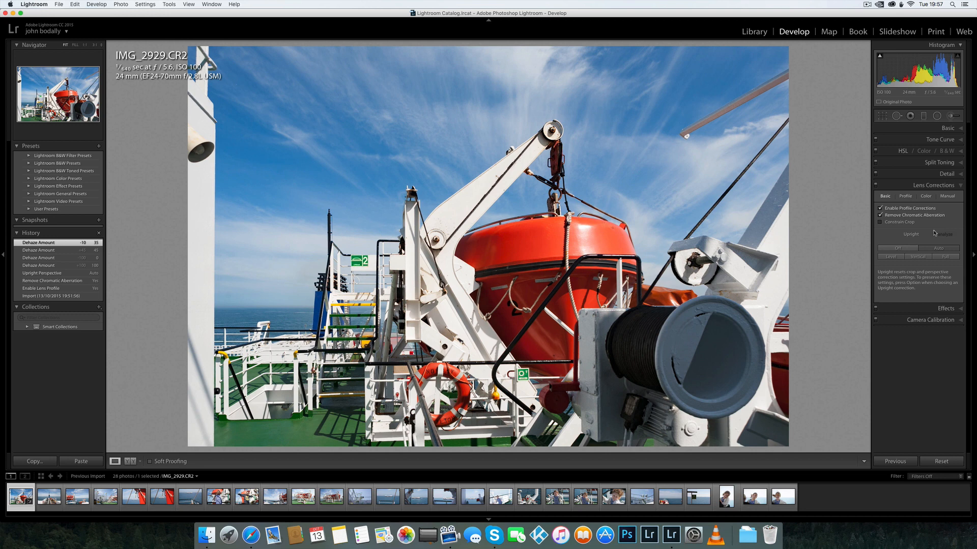
left_click(910, 197)
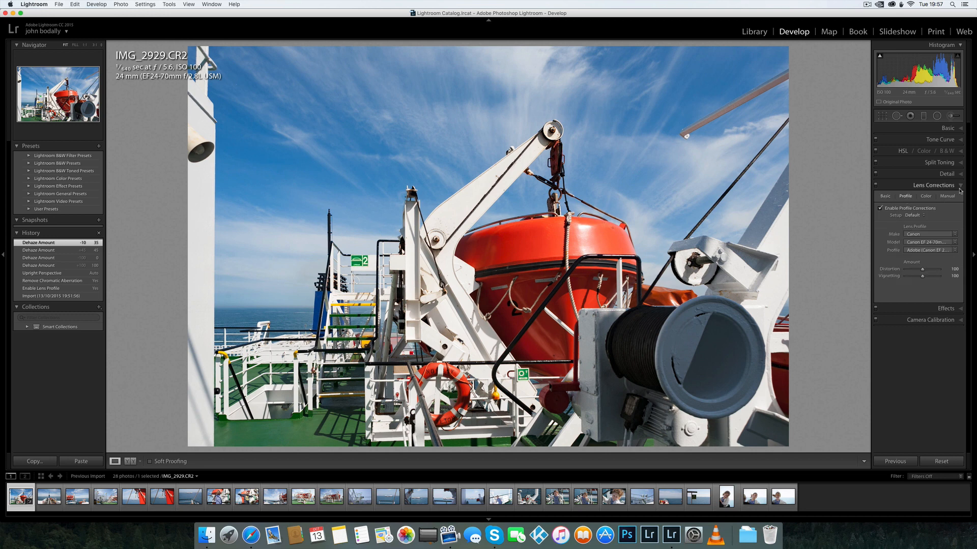
left_click(947, 174)
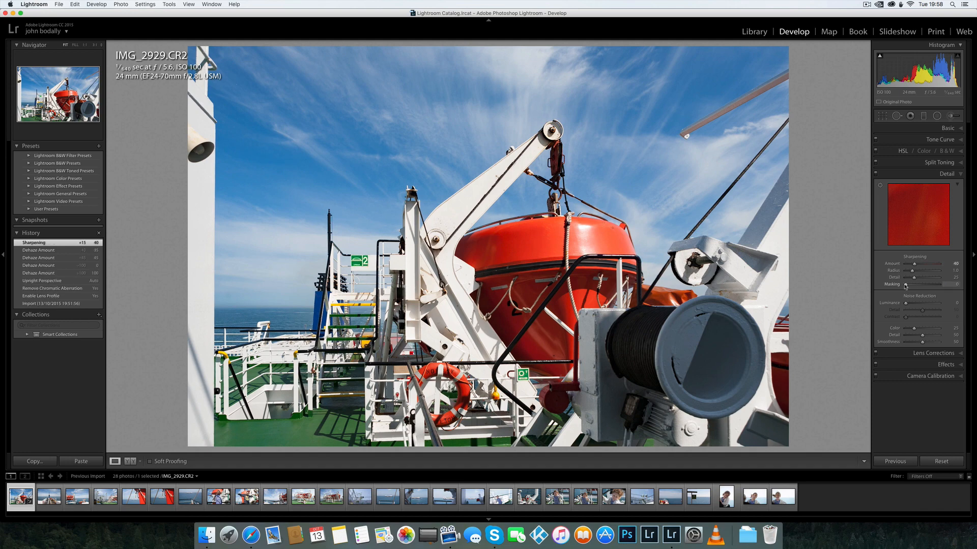
left_click_drag(905, 284, 923, 288)
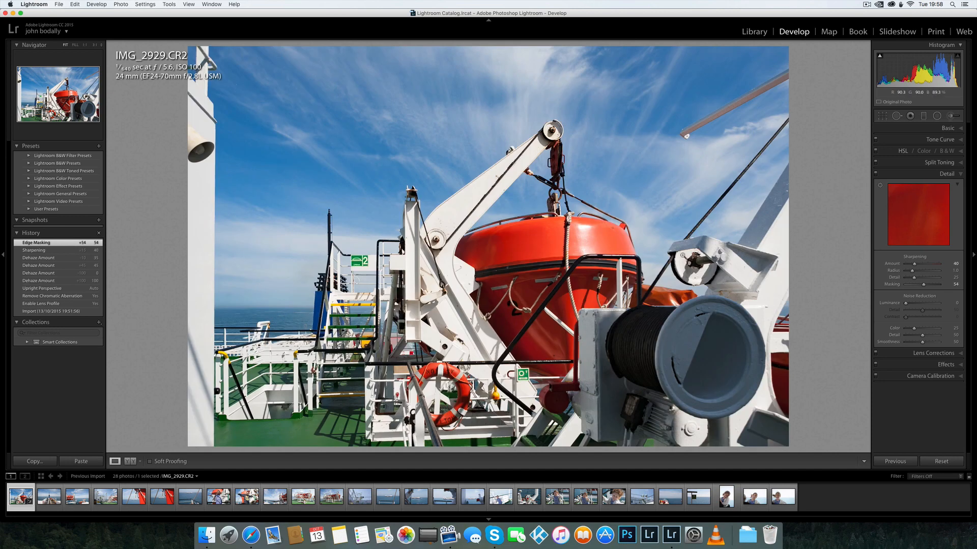
Step: Inspect the lifeboat and railing detail close up, and set luminance noise reduction to 5
left_click(453, 297)
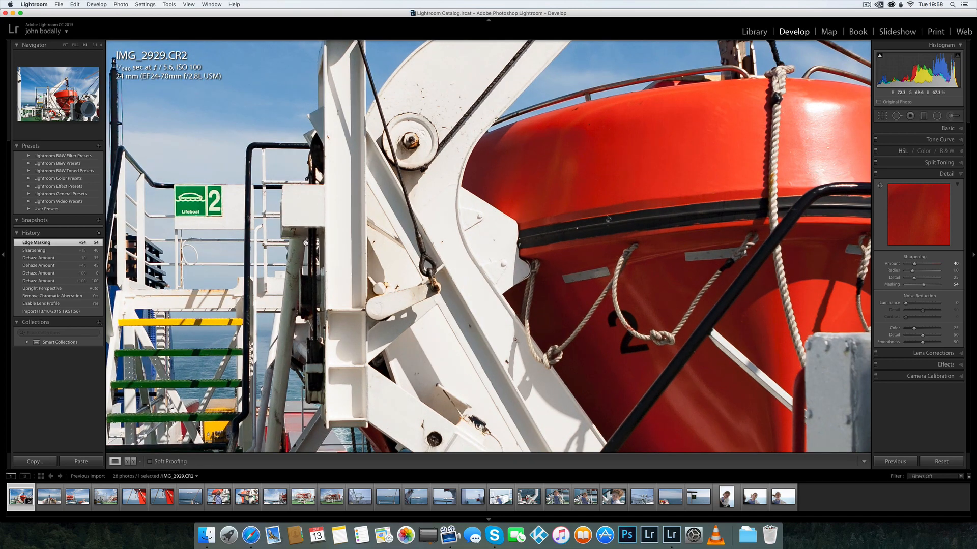
left_click_drag(313, 245, 509, 149)
left_click_drag(461, 291, 372, 223)
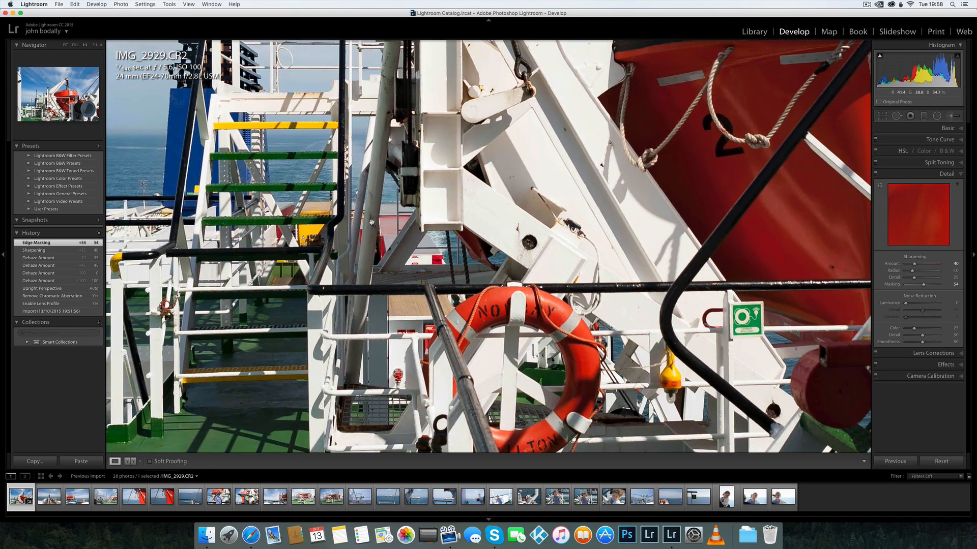
left_click_drag(571, 235, 538, 307)
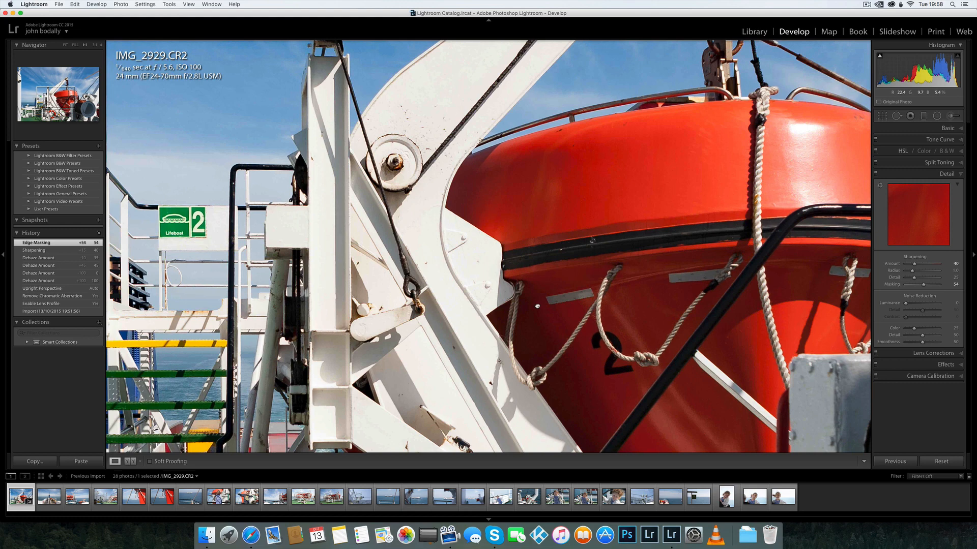
left_click(606, 211)
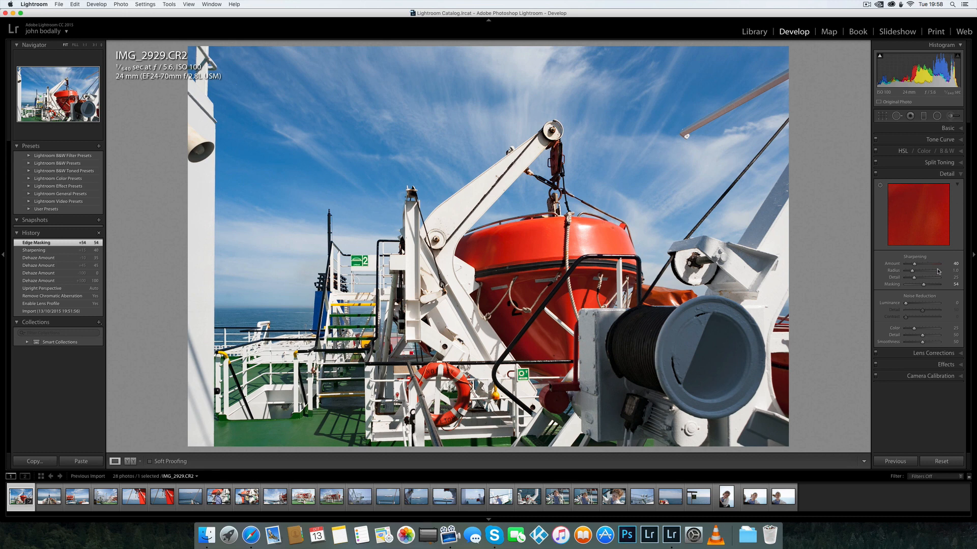
left_click_drag(907, 306, 907, 305)
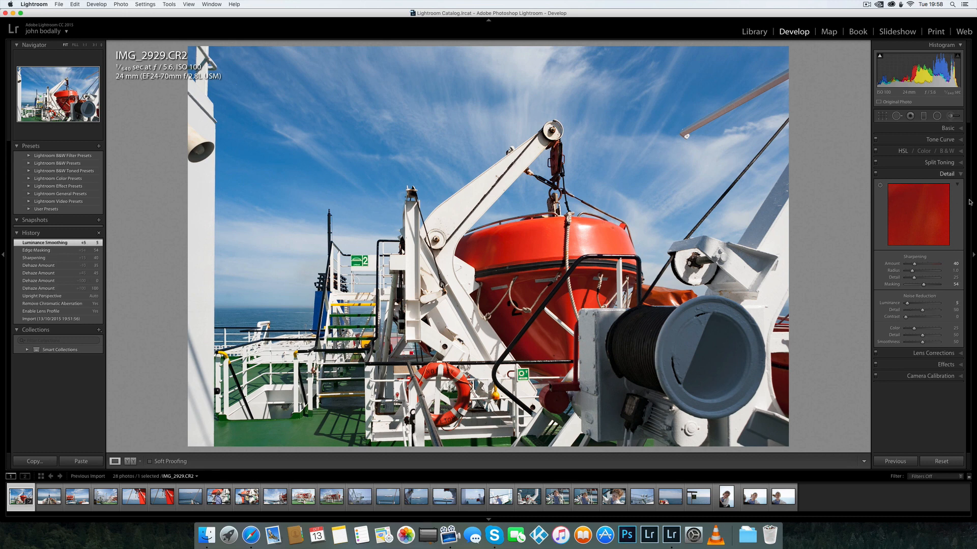
Step: Change the camera calibration profile to Camera Landscape
left_click(960, 376)
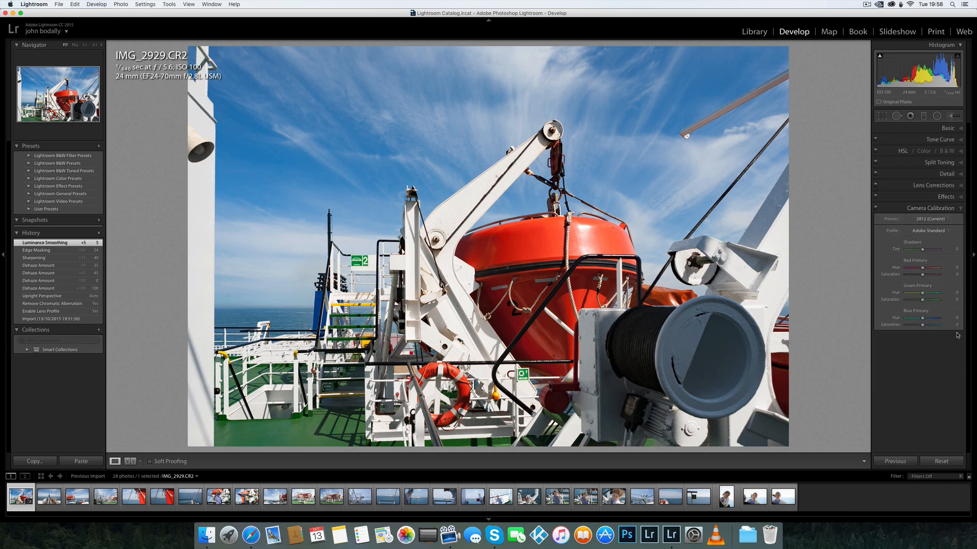
left_click(931, 230)
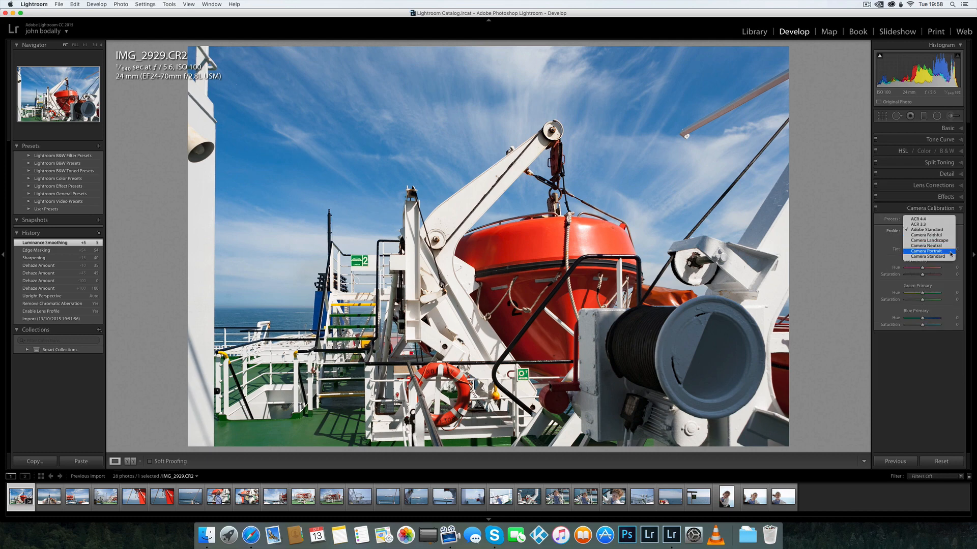
left_click(950, 240)
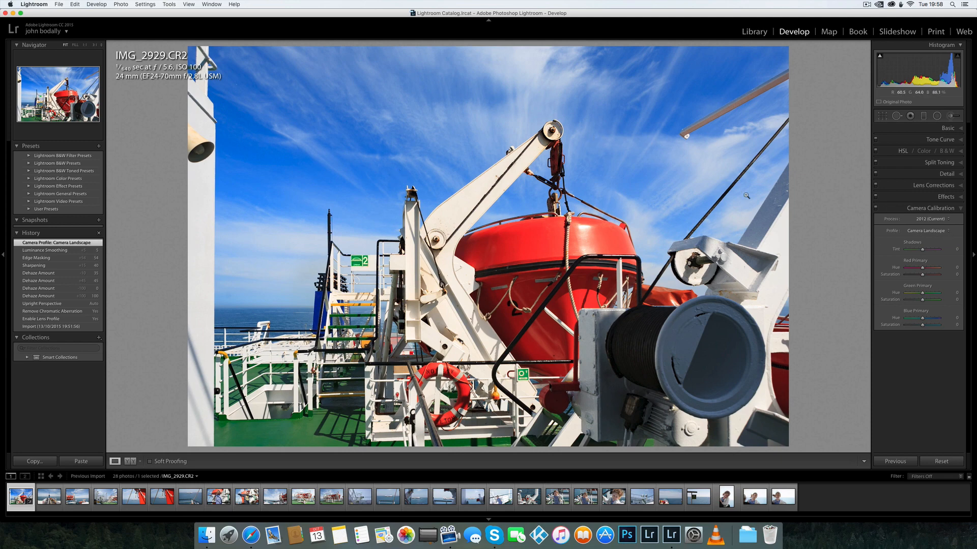
Step: Set the white balance temperature to 5,800, highlights to -60 and whites to -40, comparing the photo before and after
left_click(947, 128)
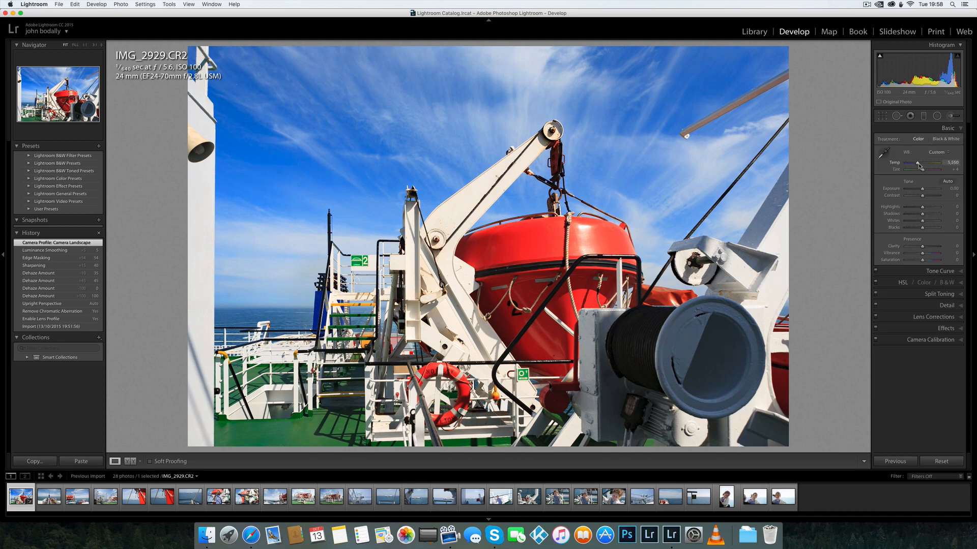
left_click_drag(920, 166, 920, 166)
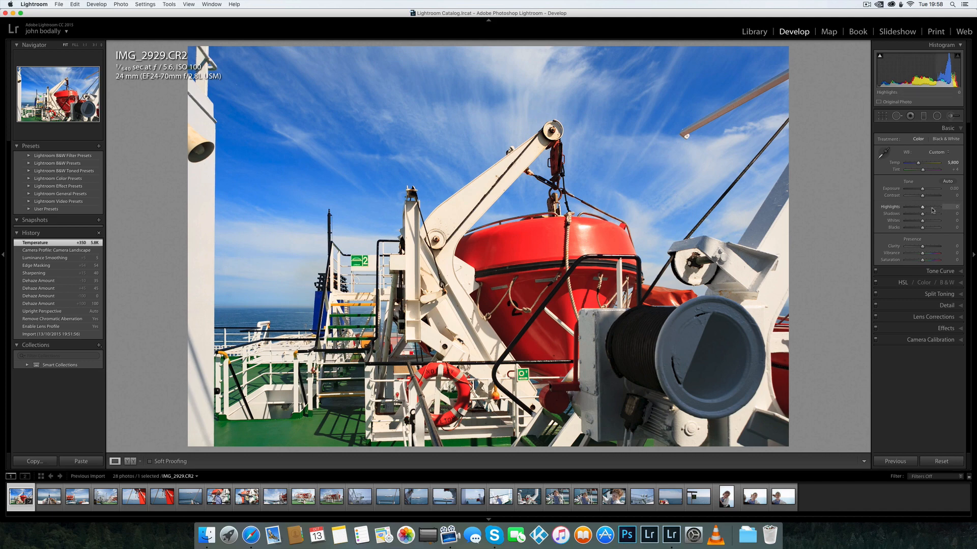
left_click_drag(922, 208, 905, 208)
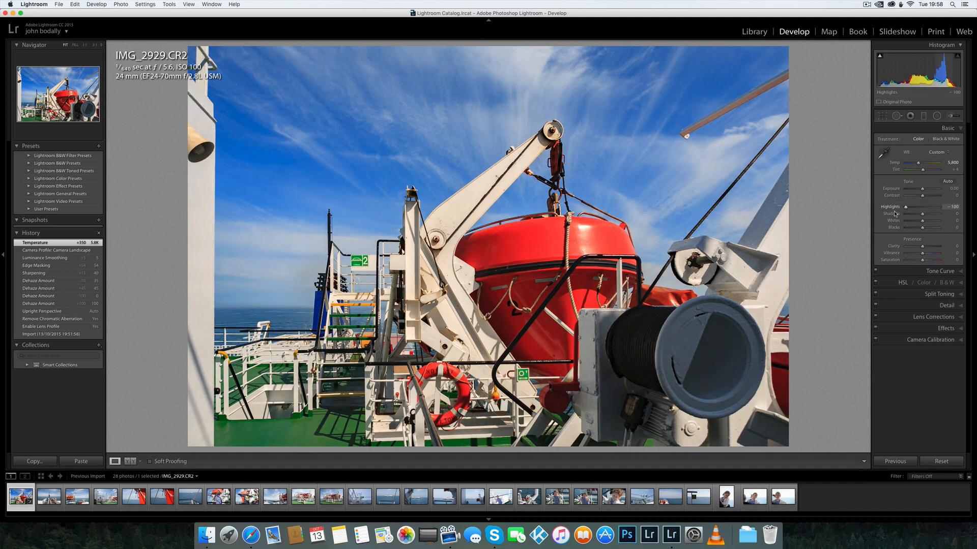
left_click_drag(906, 209, 914, 227)
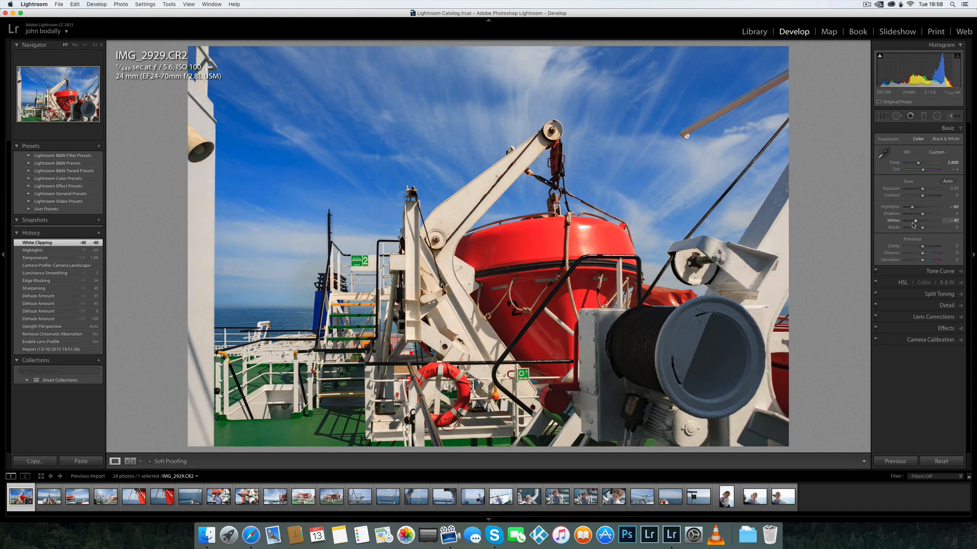
key("backslash")
key("backslash")
Step: Set clarity to +20, vibrance to +30, temperature to 6,000, tint to +9 and shadows to +5
left_click_drag(922, 247, 926, 256)
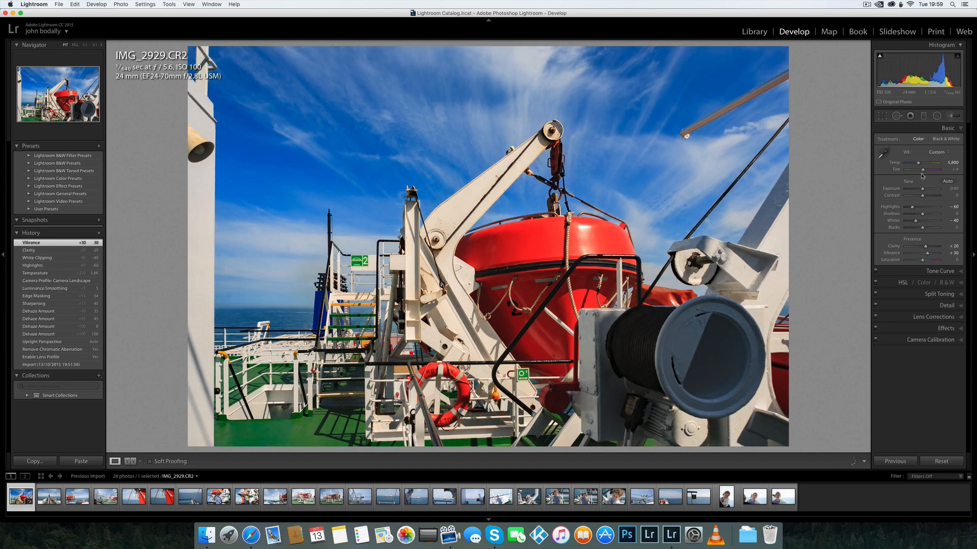
left_click_drag(920, 165, 924, 172)
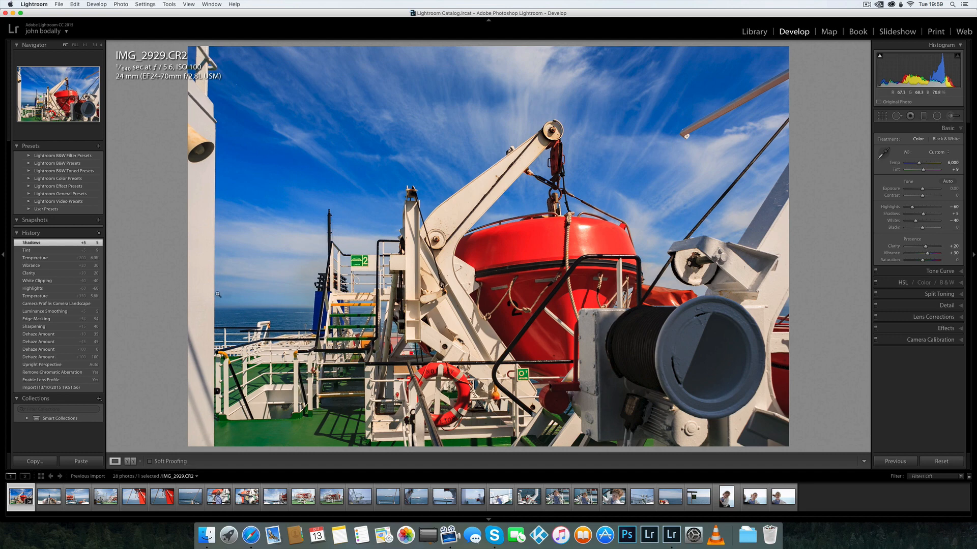
Step: Heal two dust spots in the sky, one just above the horizon and one higher up, using Spot Removal
left_click(236, 302)
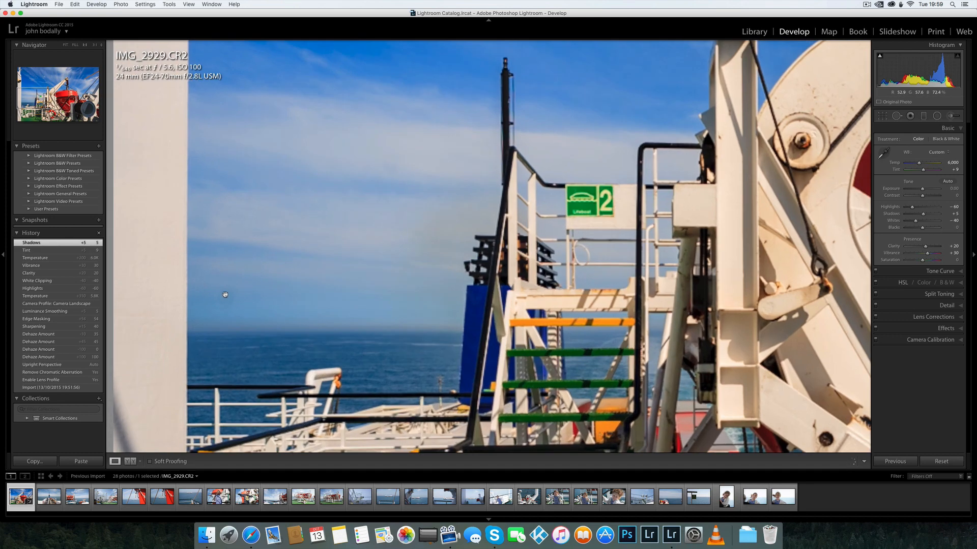
left_click(224, 296)
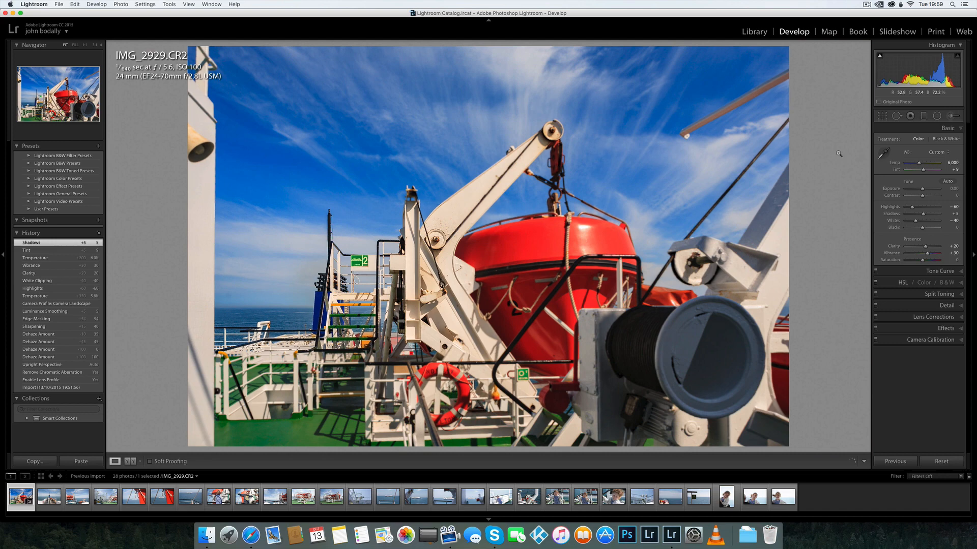
left_click(897, 116)
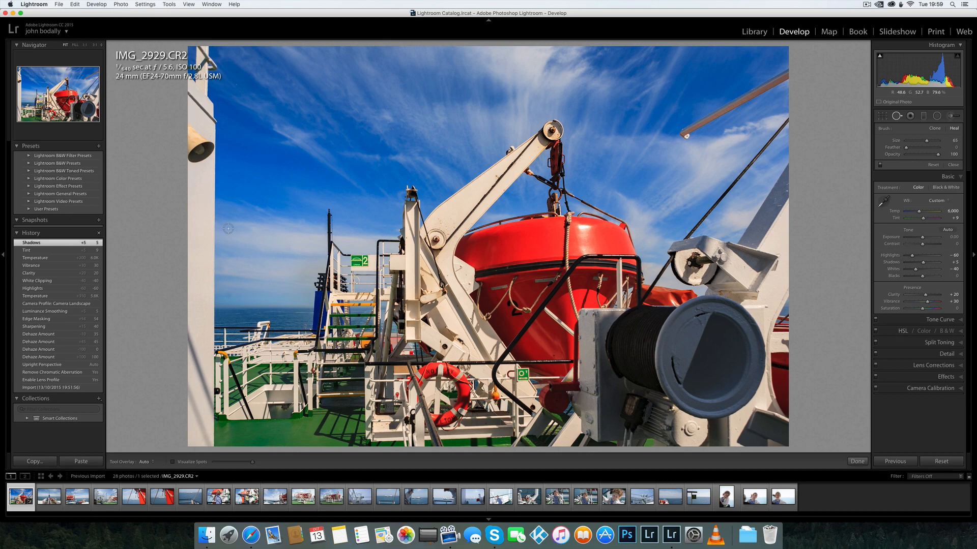
left_click(228, 296)
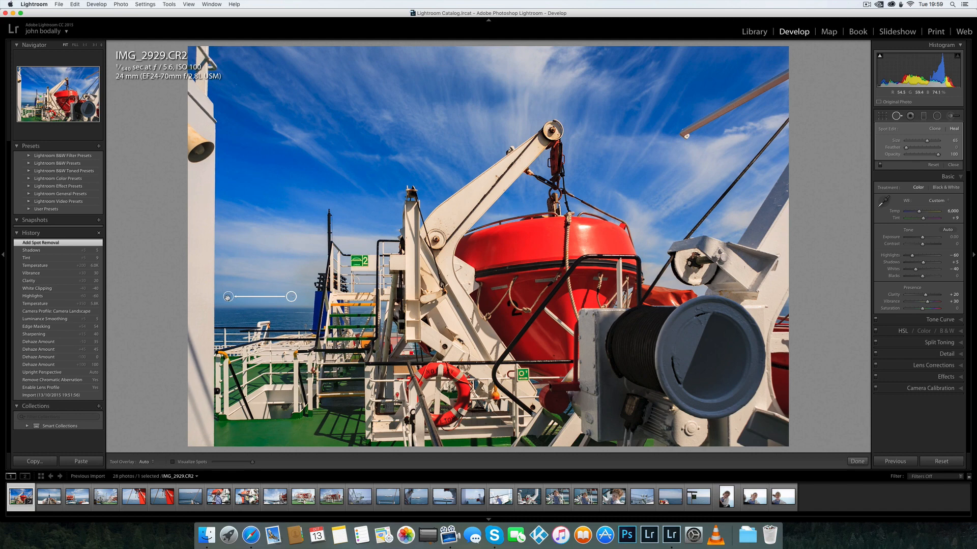
left_click(280, 172)
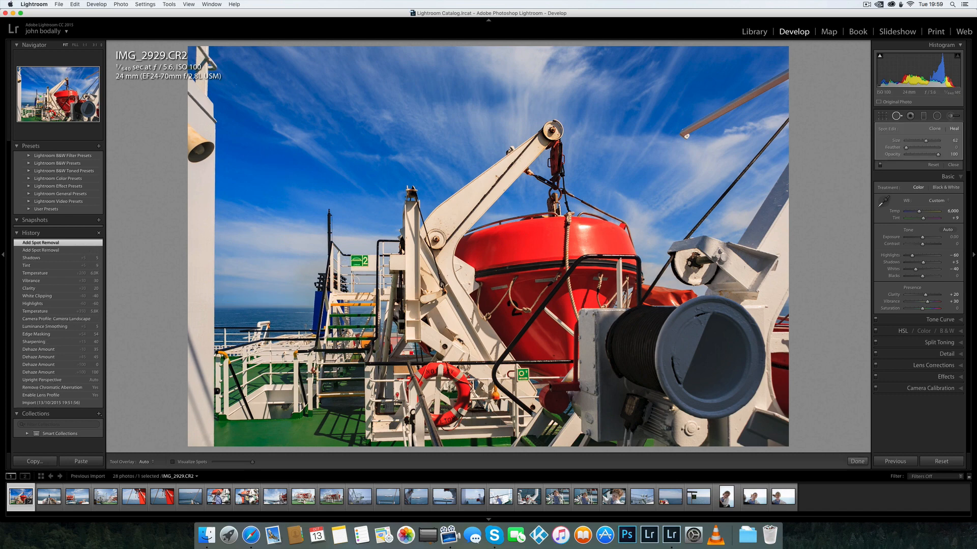
Step: Check the photo for remaining dust with spot visualization, hide the spot overlay and return to the normal view
left_click(173, 463)
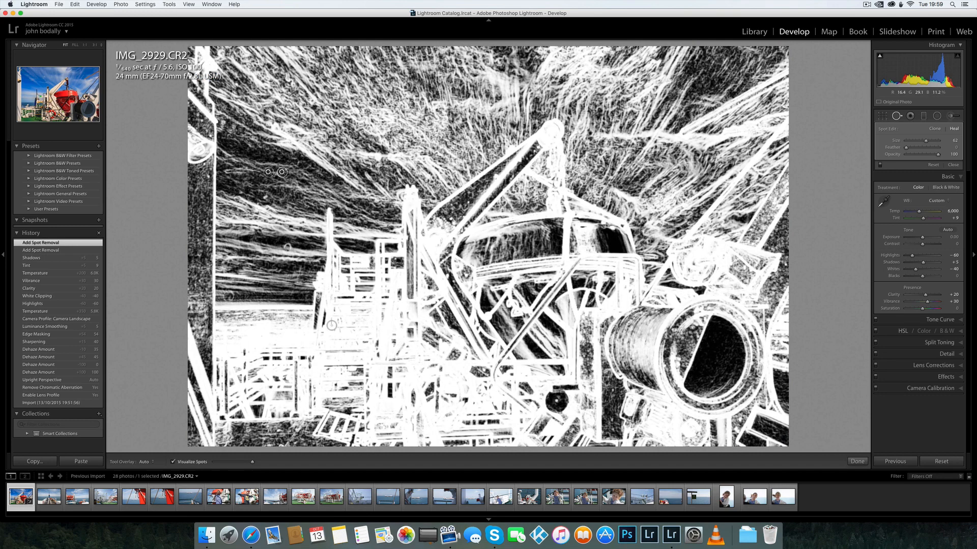
key("h")
left_click(180, 463)
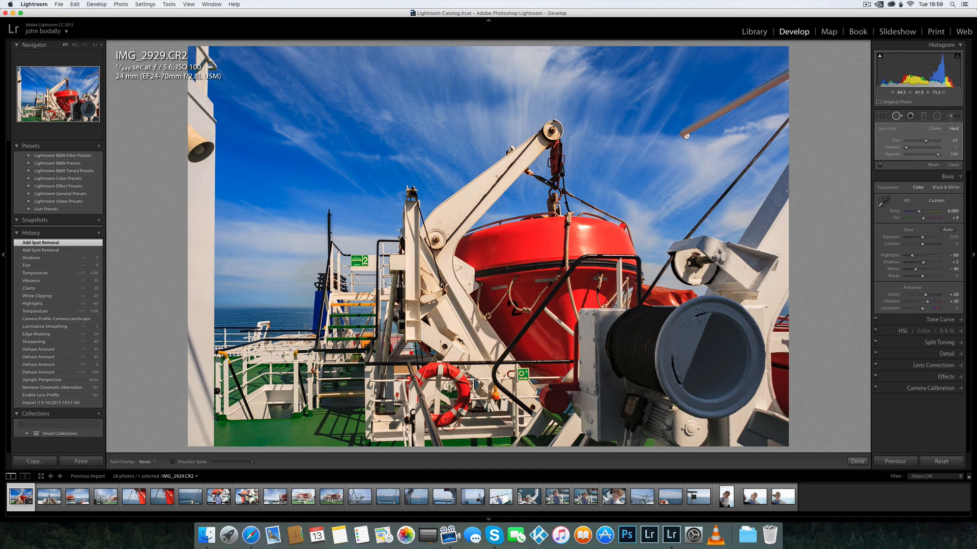
Step: Browse the unedited photos from IMG_2930.CR2 to just past IMG_2947.CR2, checking which need the same corrections, and return to IMG_2929.CR2
left_click(46, 498)
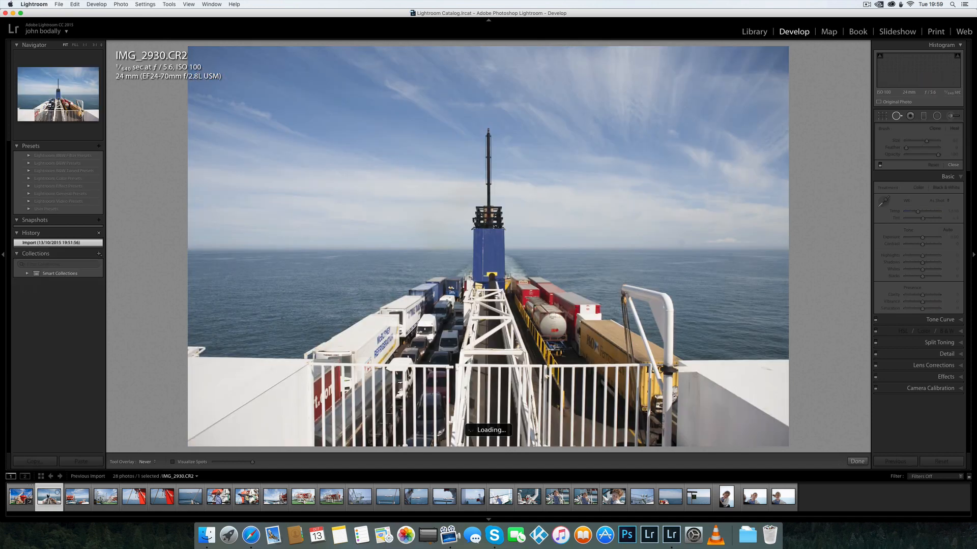
key("Right")
key("Right")
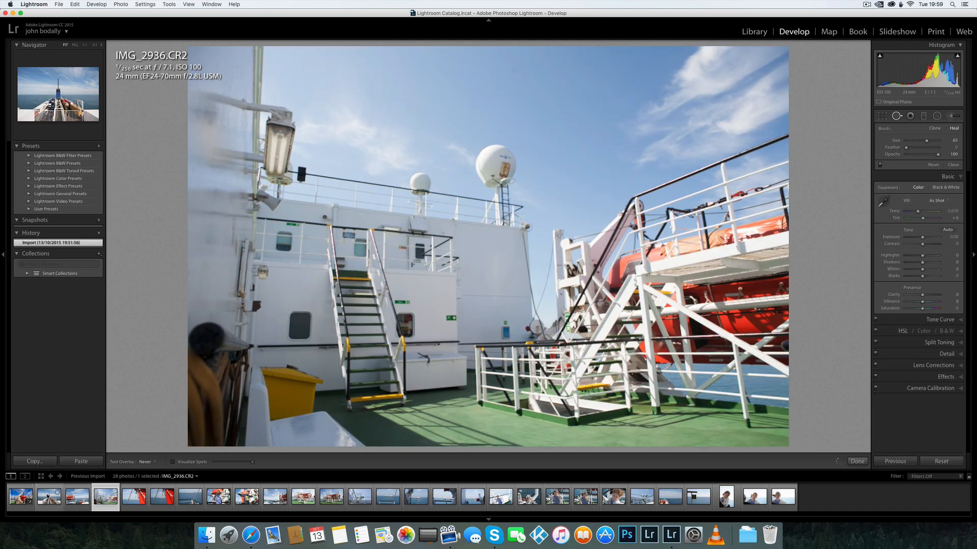
key("Right")
key("Right")
key("Right")
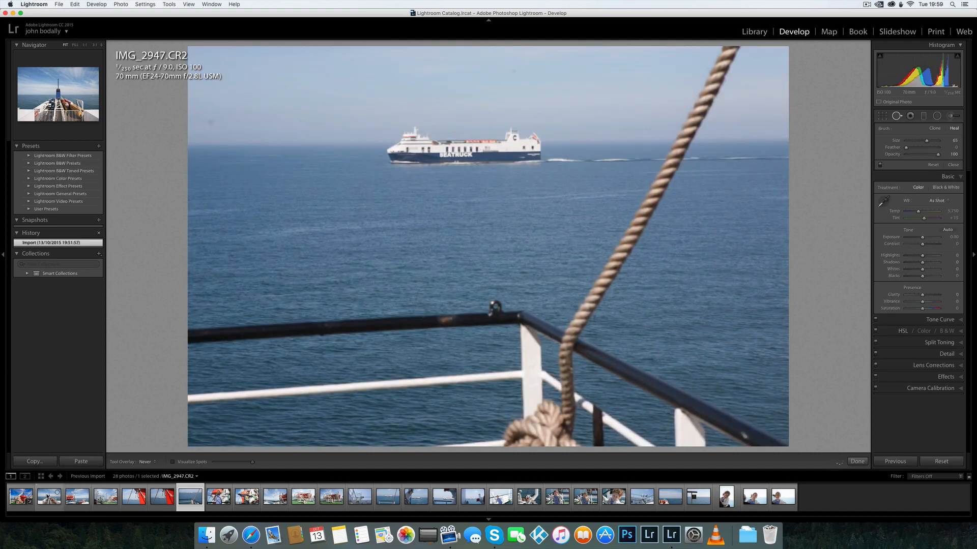
key("Right")
key("Left")
key("Left")
key("Left")
key("Left")
key("Left")
key("Left")
key("Left")
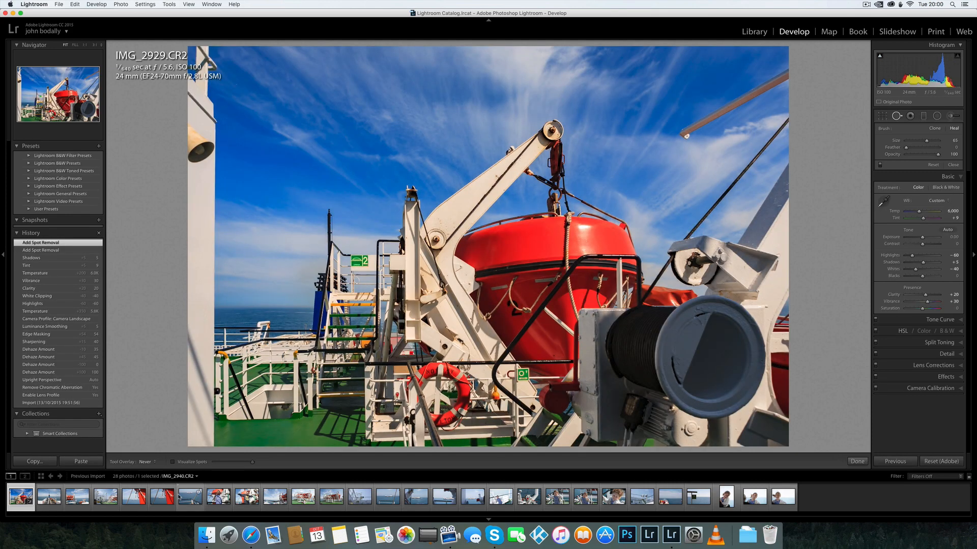
Step: Synchronize IMG_2929.CR2's settings to the next six photos, leaving spot removal and crop out
left_click(193, 494, "shift")
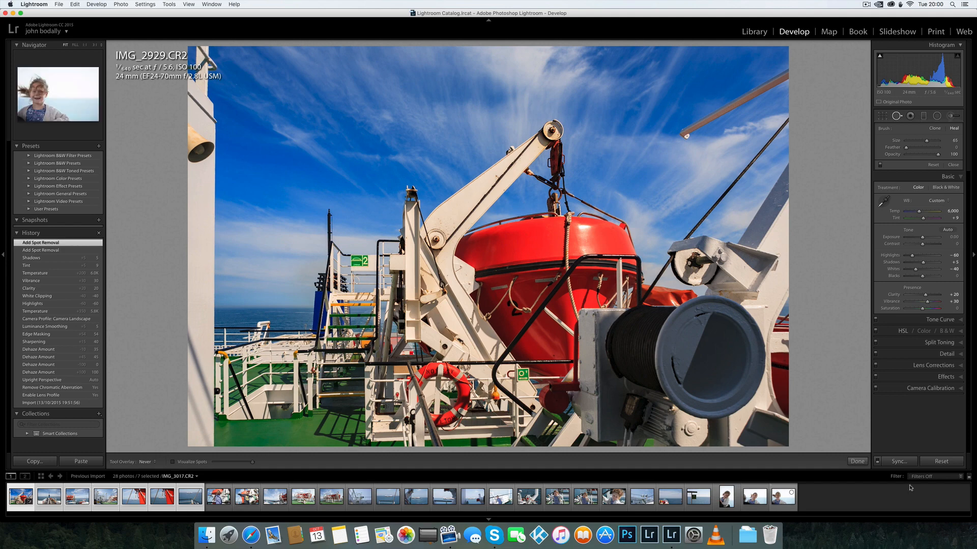
left_click(899, 461)
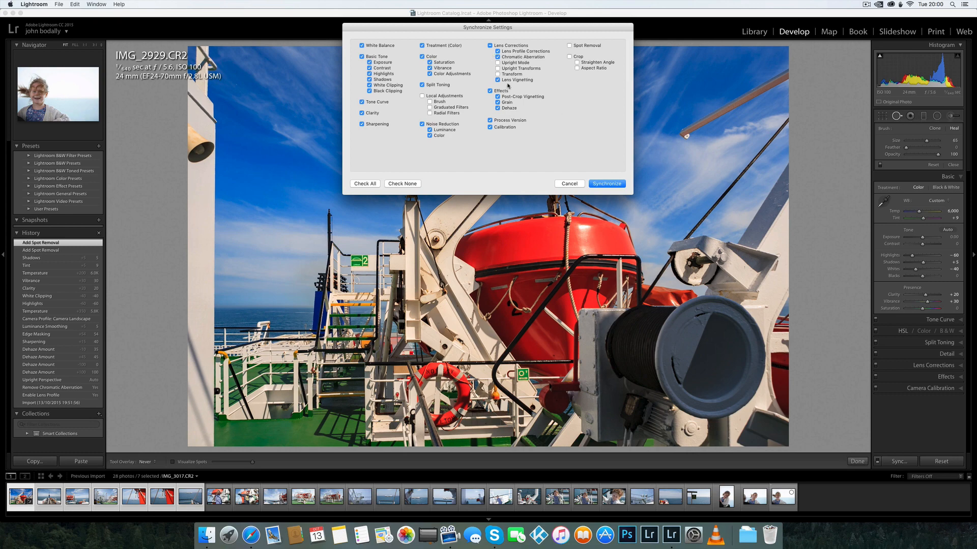
left_click(608, 184)
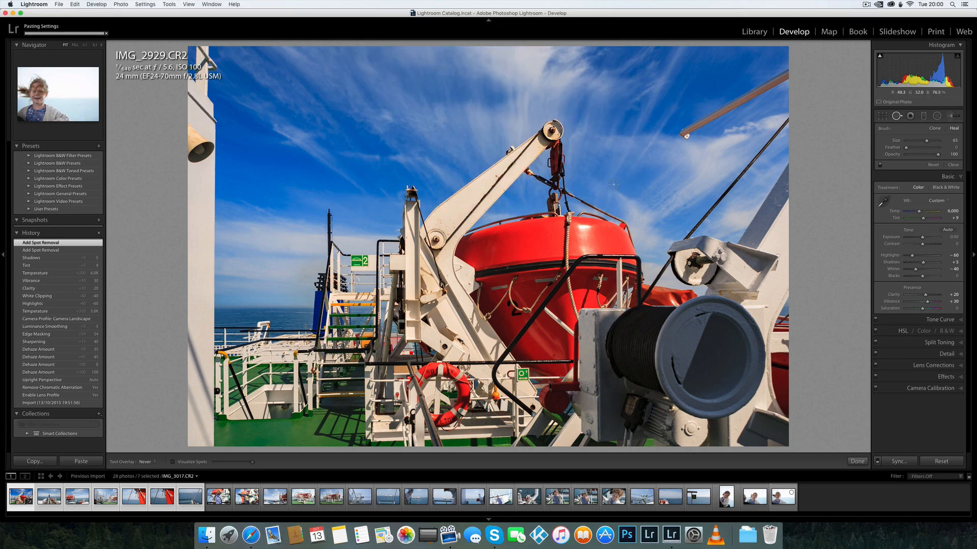
Step: Compare IMG_2930.CR2 before and after the synced corrections
key("Right")
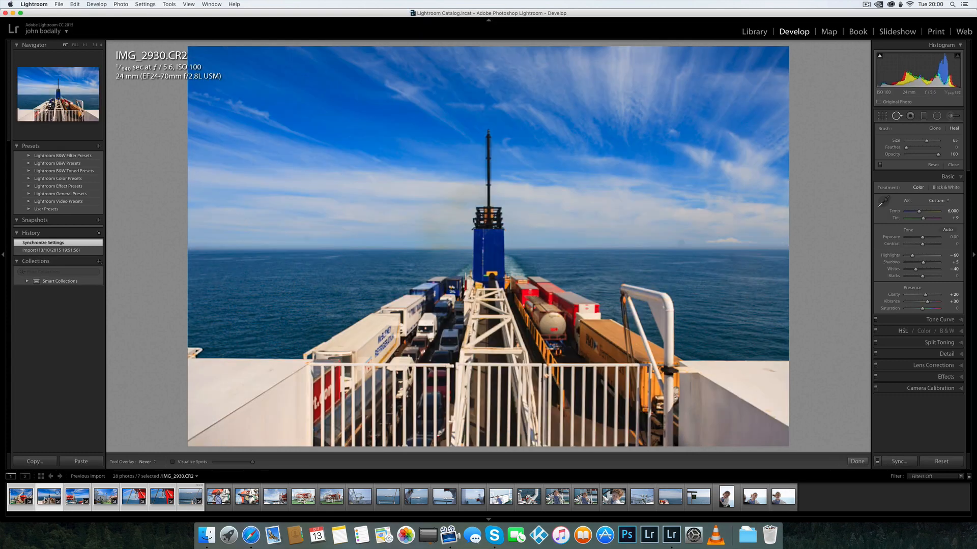
key("backslash")
key("backslash")
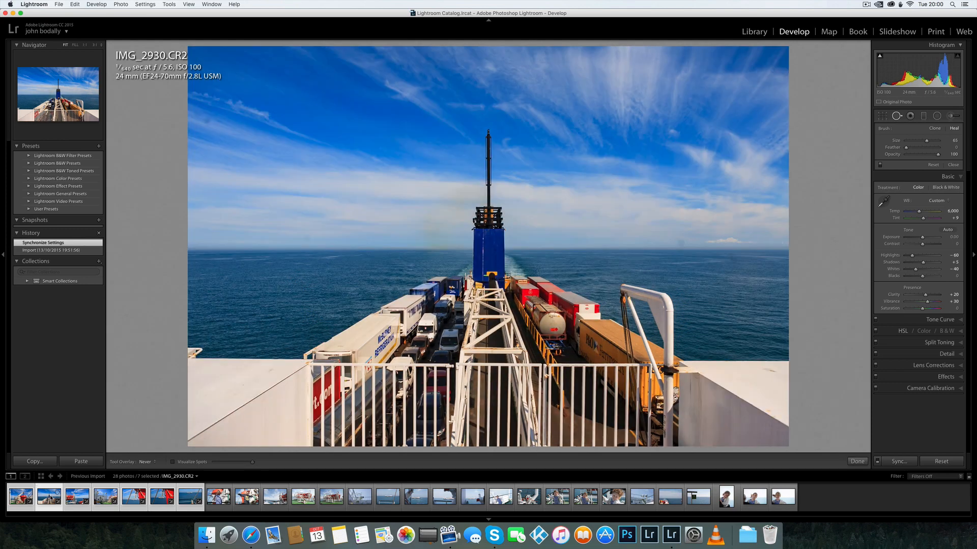
key("backslash")
key("backslash")
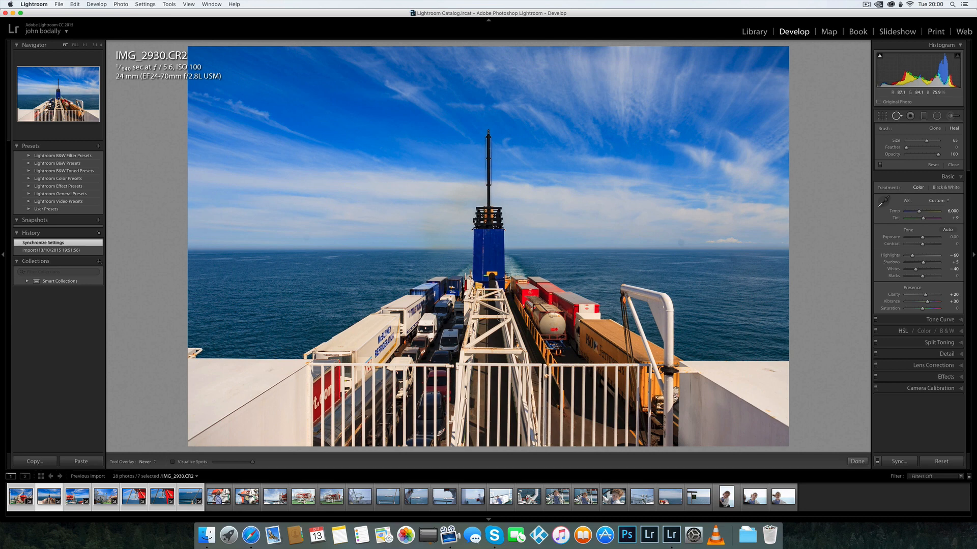
Step: Heal four dust spots around the horizon and lower sky of IMG_2930.CR2 using Spot Removal
left_click(733, 258)
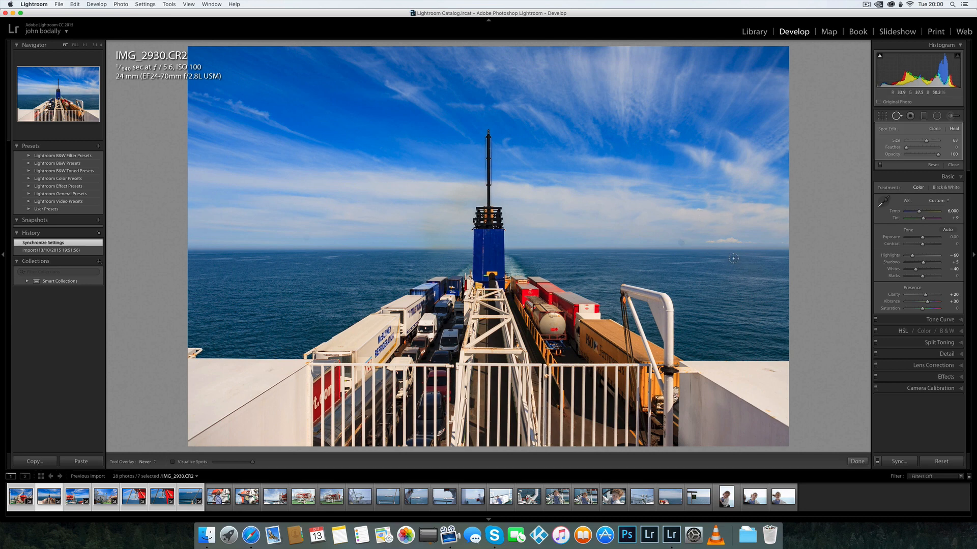
left_click(681, 244)
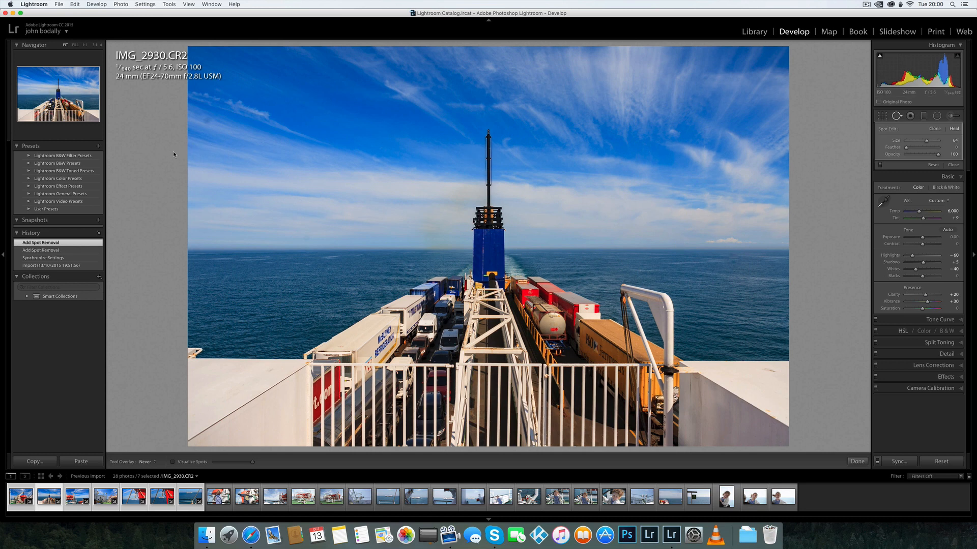
left_click(313, 225)
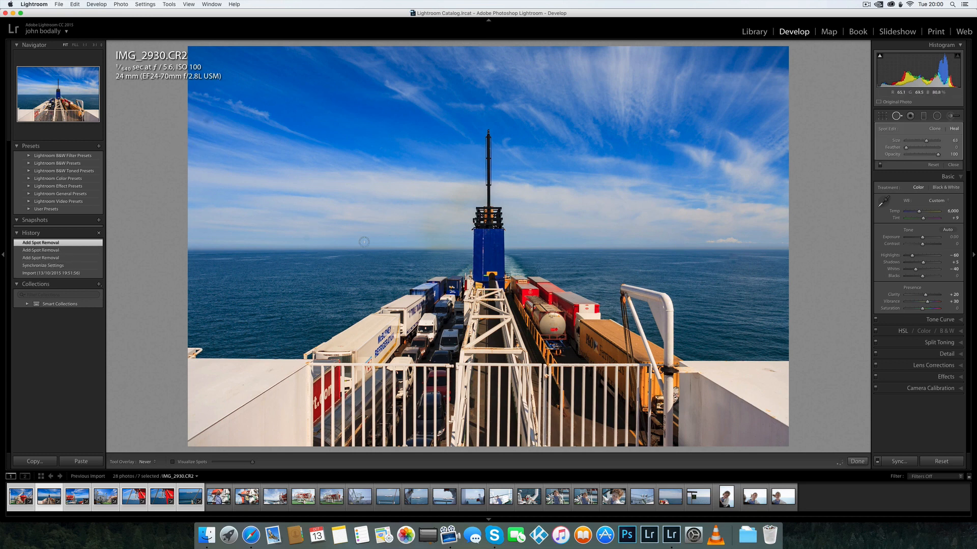
left_click(453, 260)
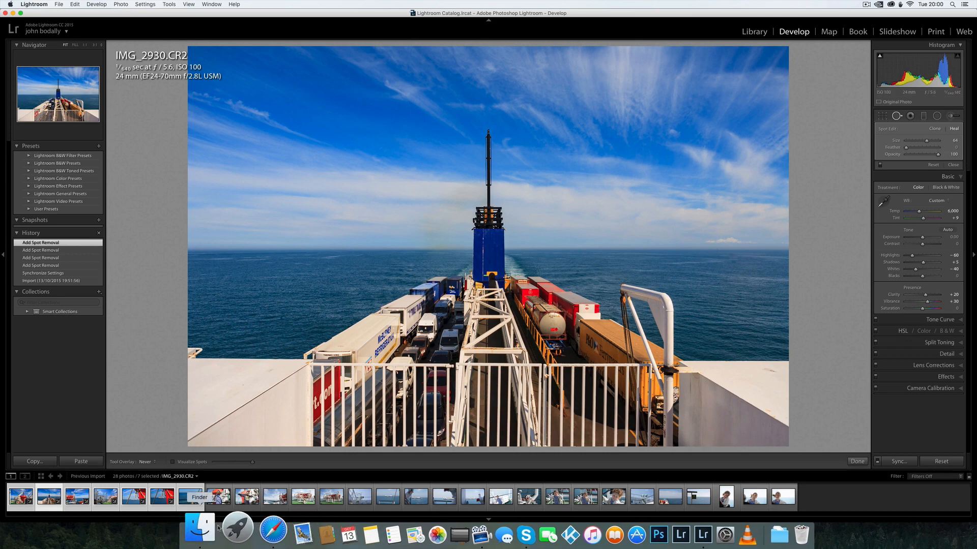
Step: Try an exposure of -0.70 on IMG_2949.CR2 and return it to 0
left_click(218, 497)
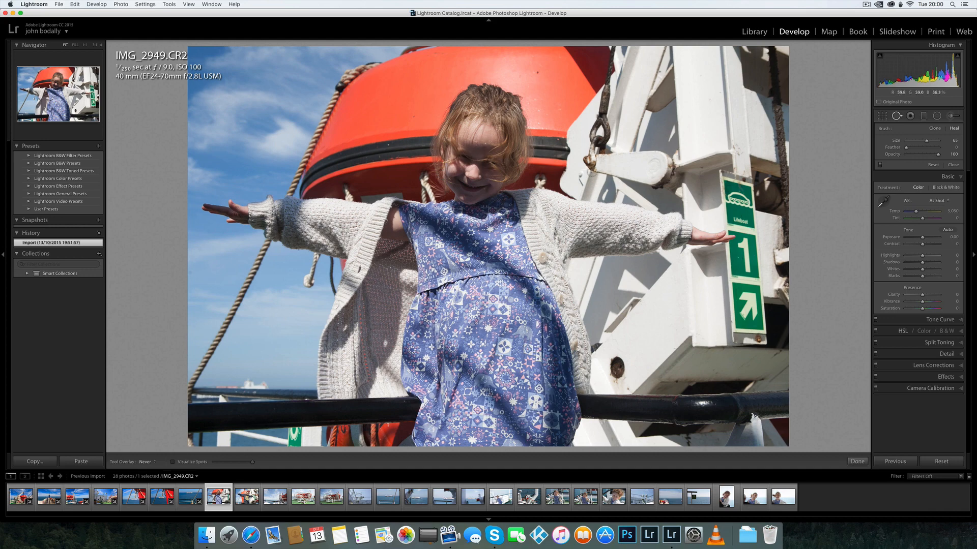
left_click_drag(921, 237, 918, 237)
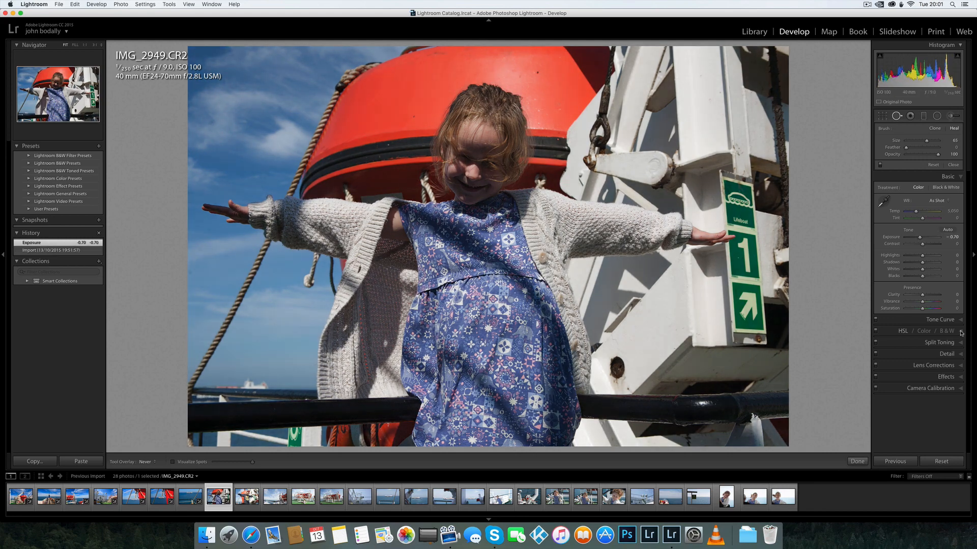
left_click_drag(920, 238, 921, 238)
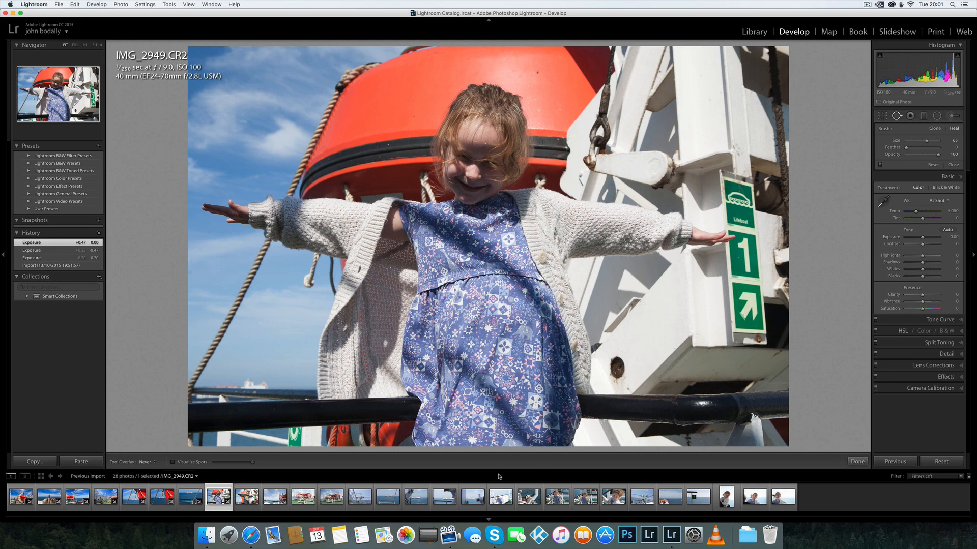
Step: Copy the develop settings of IMG_2929.CR2 and paste them onto IMG_2949.CR2
left_click(20, 496)
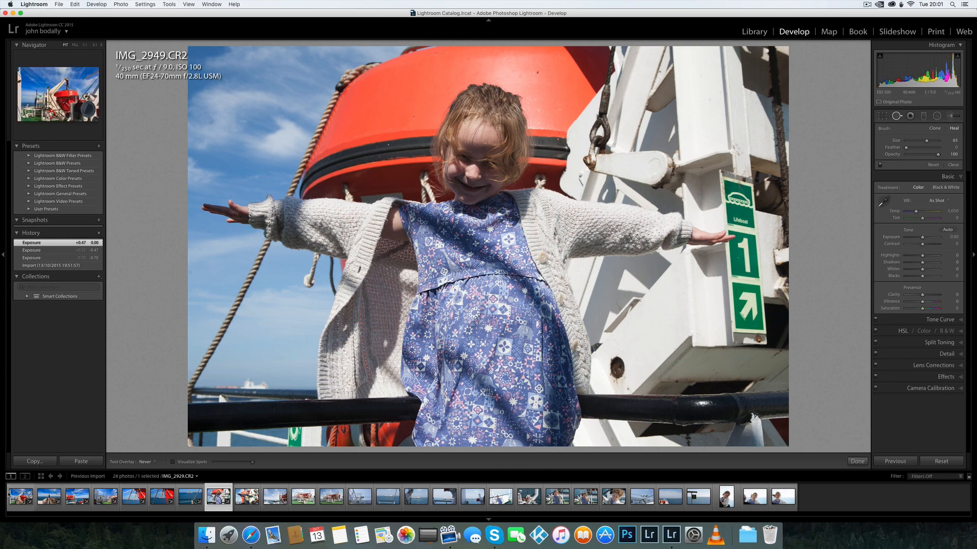
key("super+shift+c")
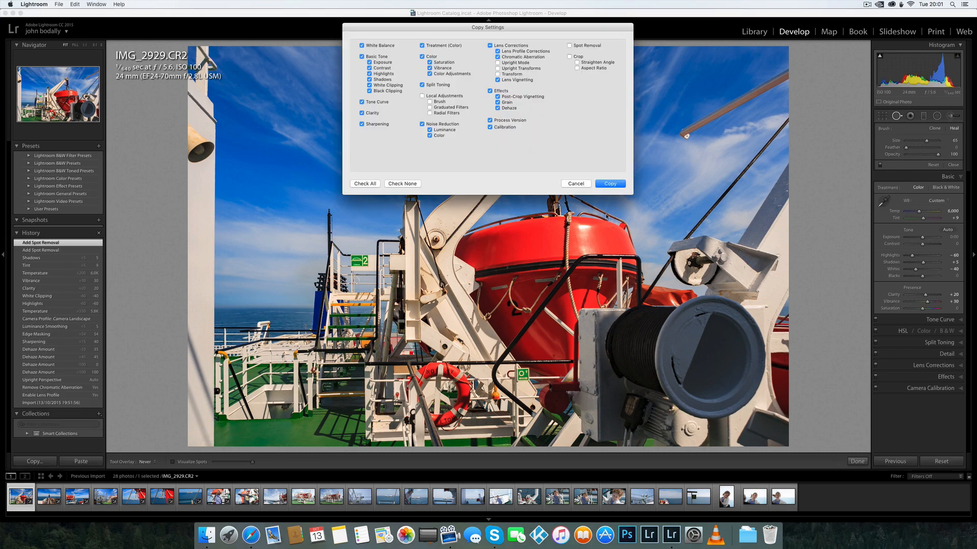
left_click(619, 182)
left_click(218, 498)
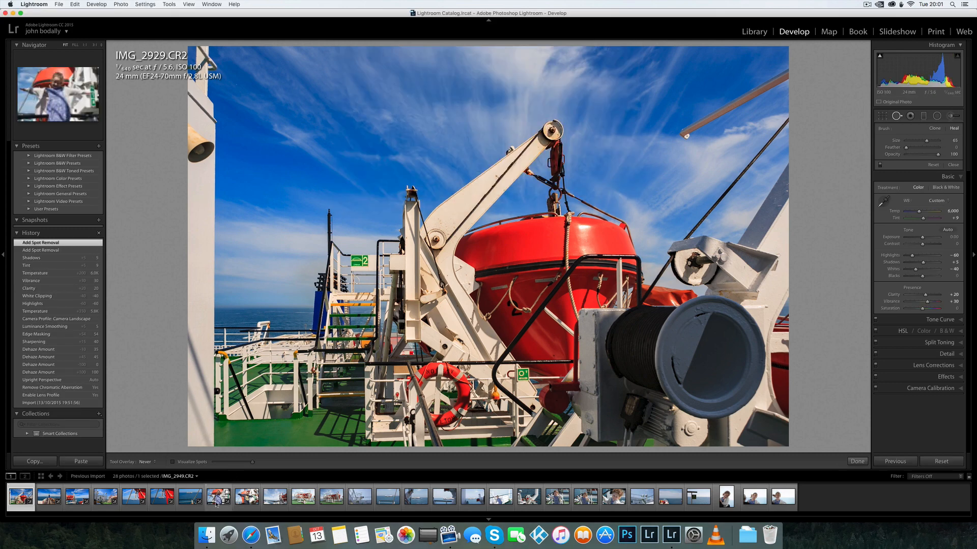
key("super+shift+v")
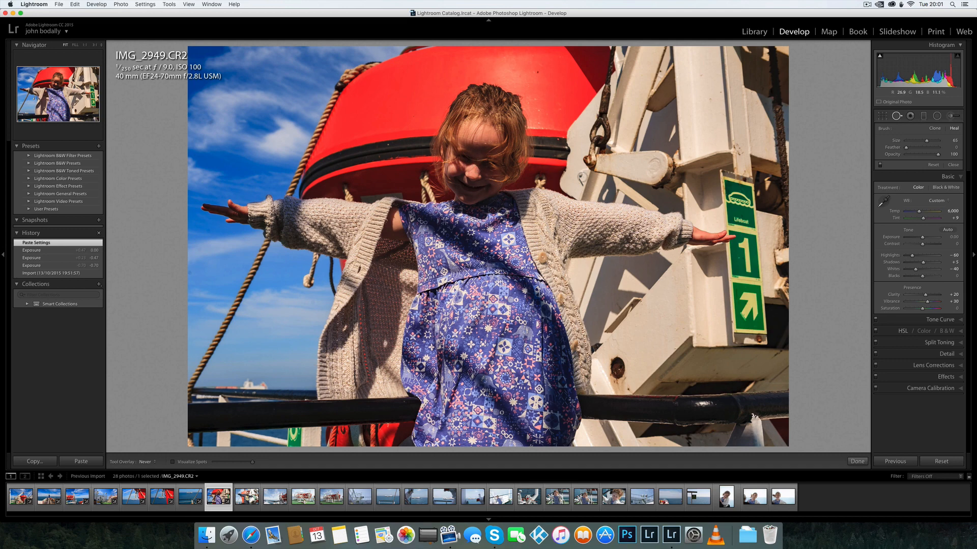
Step: Lighten the girl's shadowed face in IMG_2949.CR2 with the Adjustment Brush, using exposure 0.80 and saturation -7
left_click(951, 117)
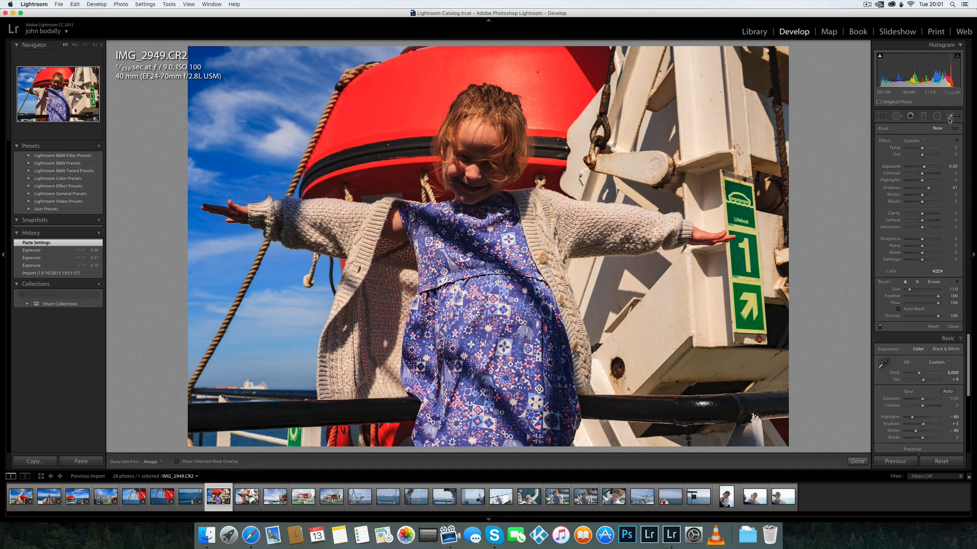
left_click_drag(923, 166, 924, 166)
key("h")
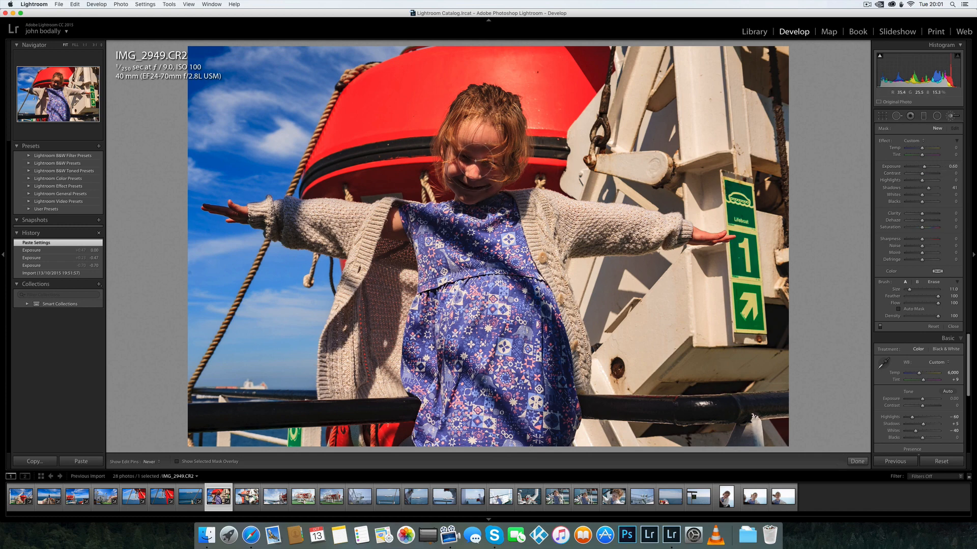
mouse_move(484, 163)
left_mouse_down()
mouse_move(466, 184)
mouse_move(509, 201)
left_mouse_up()
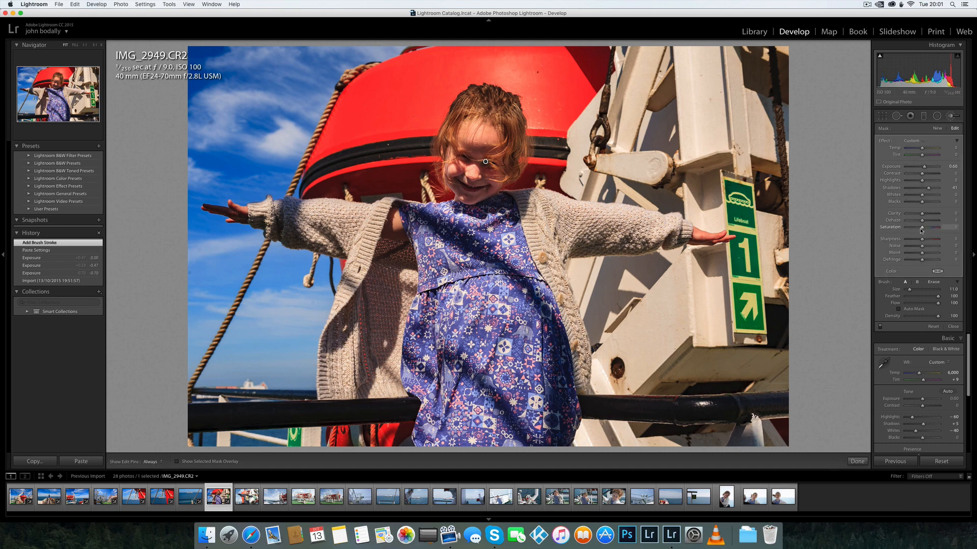
mouse_move(919, 228)
left_mouse_down()
mouse_move(907, 228)
mouse_move(920, 229)
left_mouse_up()
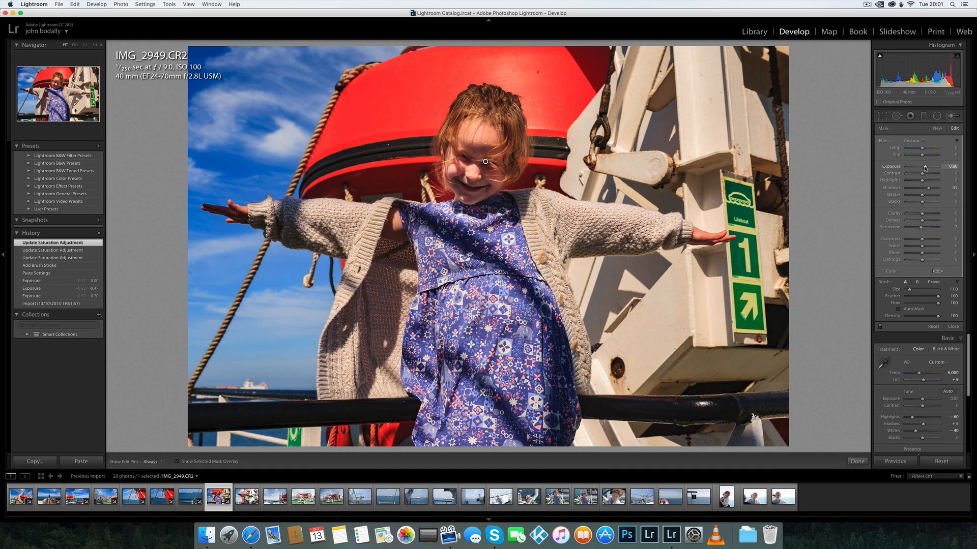
left_click(950, 116)
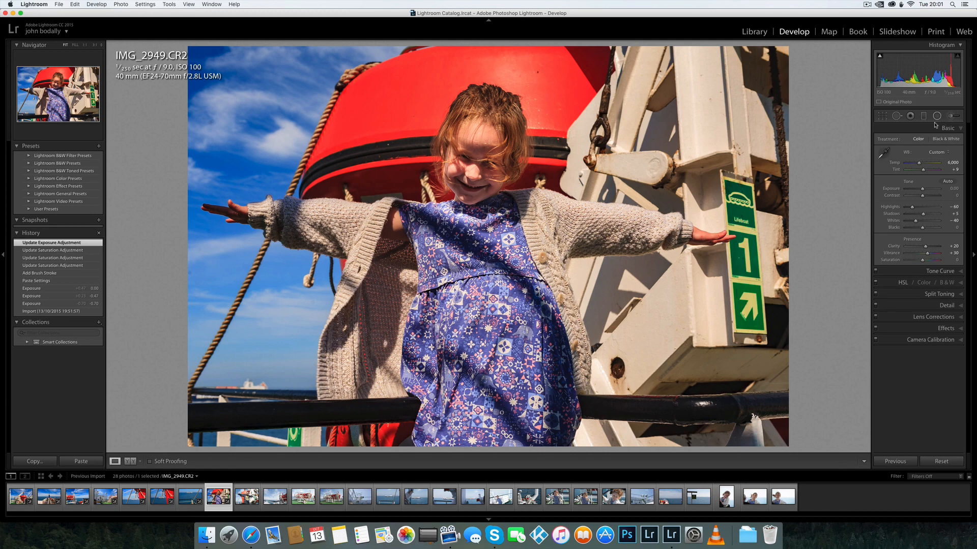
Step: Compare IMG_2949.CR2 repeatedly before and after its edits
key("backslash")
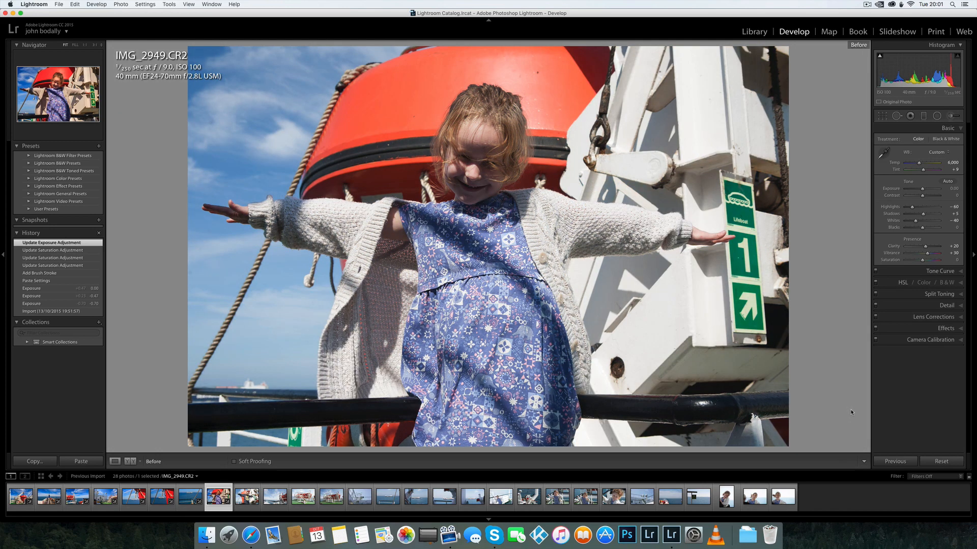
key("backslash")
key("backslash")
key("backslash")
key("backslash")
key("backslash")
key("backslash")
key("backslash")
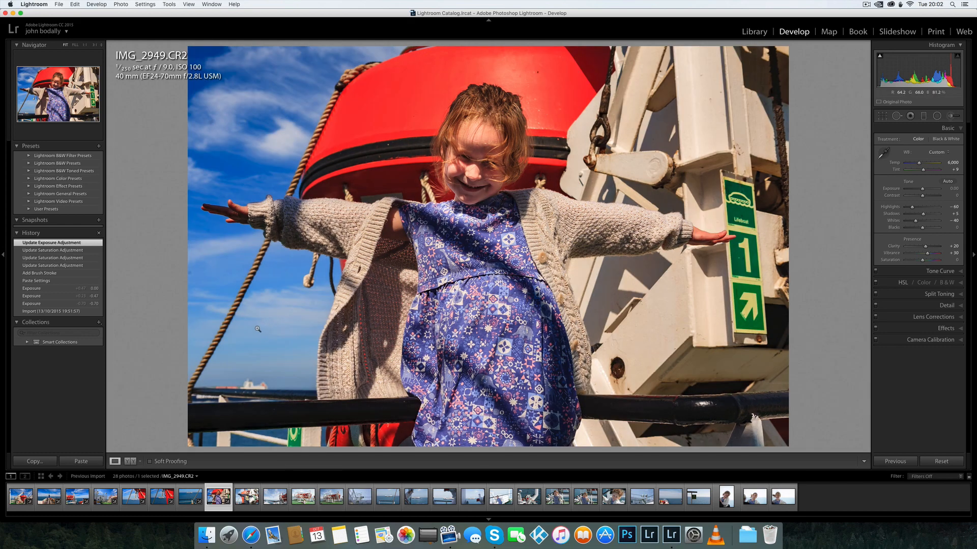
Step: Heal the spot at the left edge of the sky in IMG_2949.CR2 using Spot Removal
left_click(896, 116)
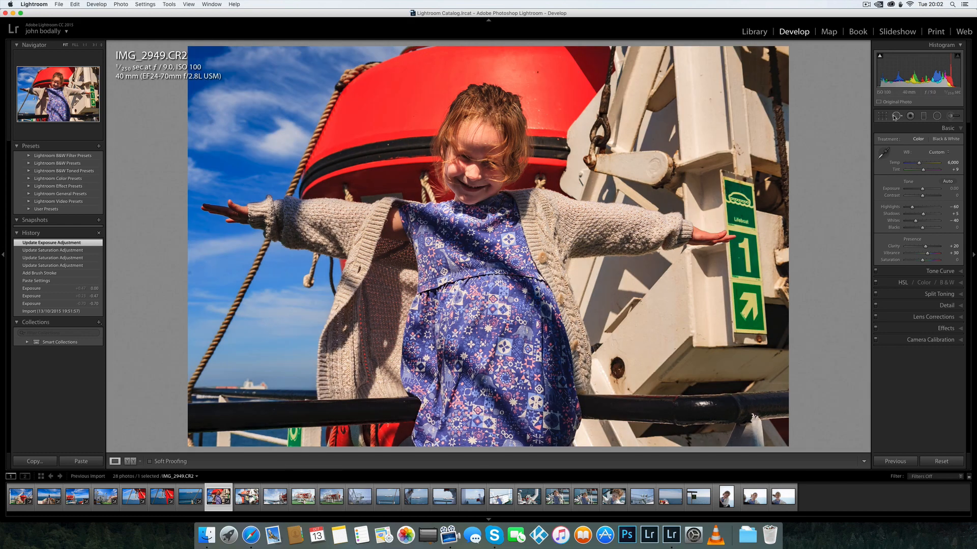
left_click(188, 275)
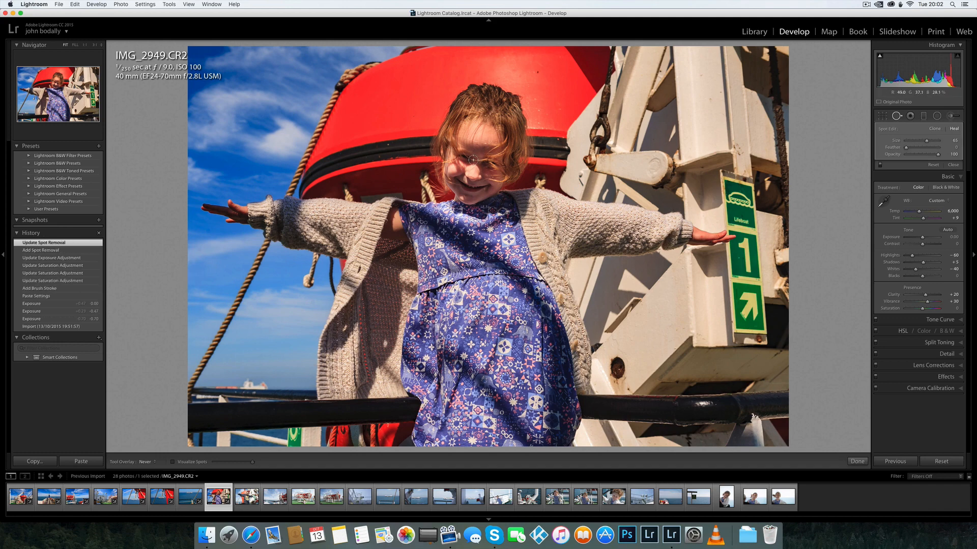
Step: Inspect the girl's face up close, set clarity to +3 and check the lens profile correction
key("z")
mouse_move(658, 191)
left_mouse_down()
mouse_move(558, 310)
mouse_move(389, 453)
left_mouse_up()
left_click_drag(552, 249, 478, 328)
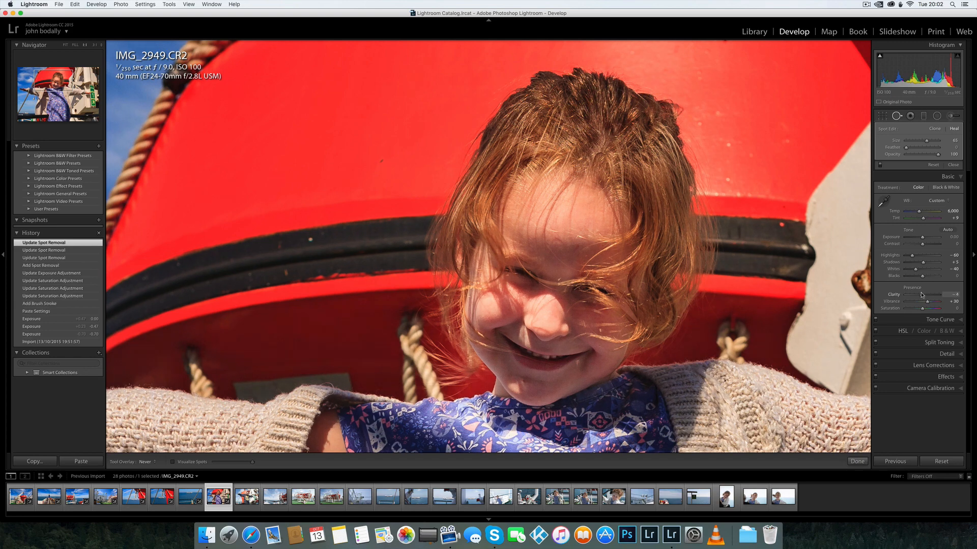
left_click_drag(922, 295, 922, 295)
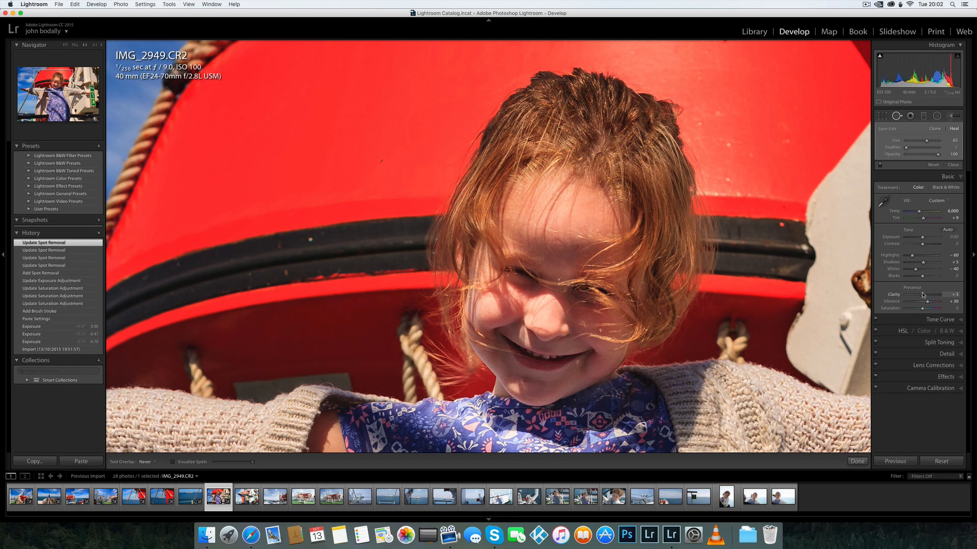
left_click(961, 365)
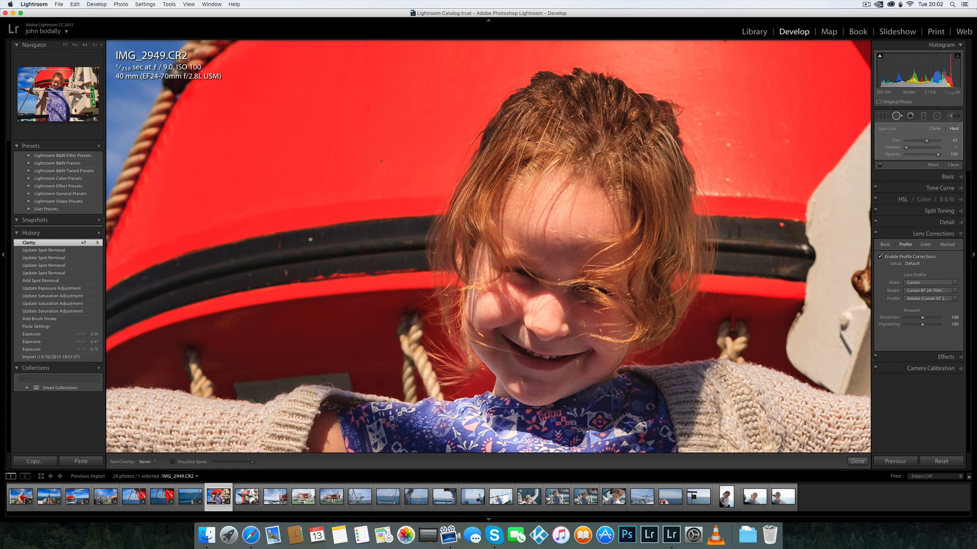
key("z")
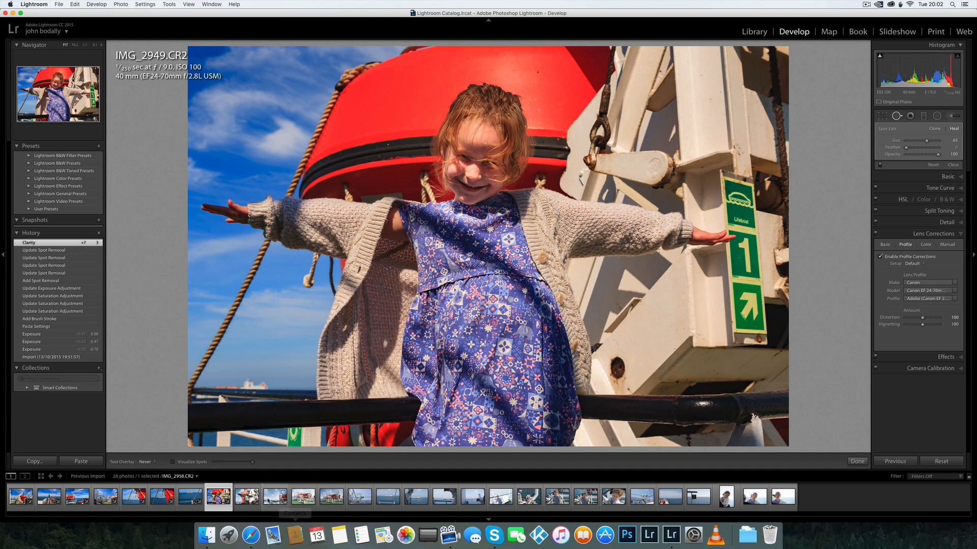
Step: Paste the copied settings onto IMG_2951.CR2 and lighten the boy's face with the Adjustment Brush at exposure 0.60
key("Right")
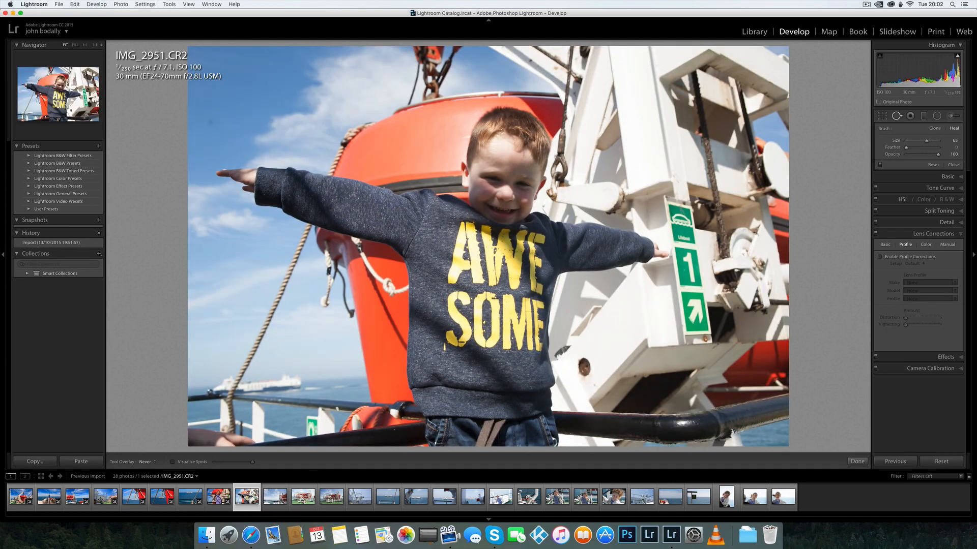
key("super+shift+v")
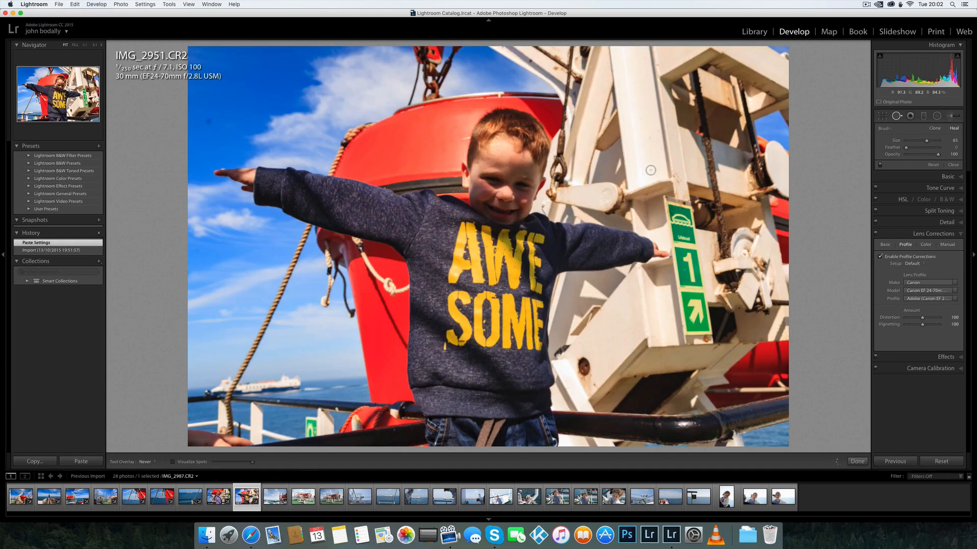
left_click(949, 116)
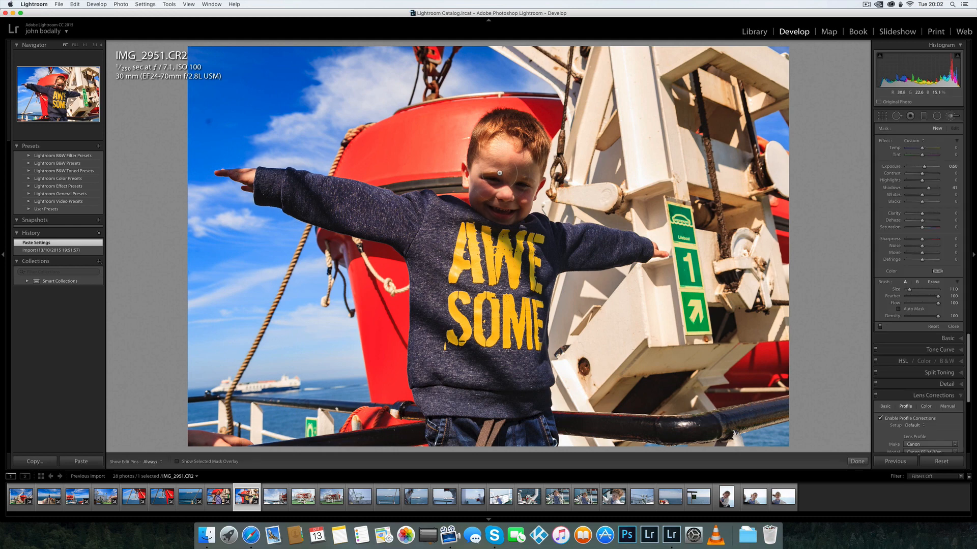
mouse_move(517, 205)
left_mouse_down()
mouse_move(501, 162)
mouse_move(493, 202)
mouse_move(518, 176)
mouse_move(503, 200)
mouse_move(493, 178)
mouse_move(512, 204)
mouse_move(489, 193)
mouse_move(489, 216)
left_mouse_up()
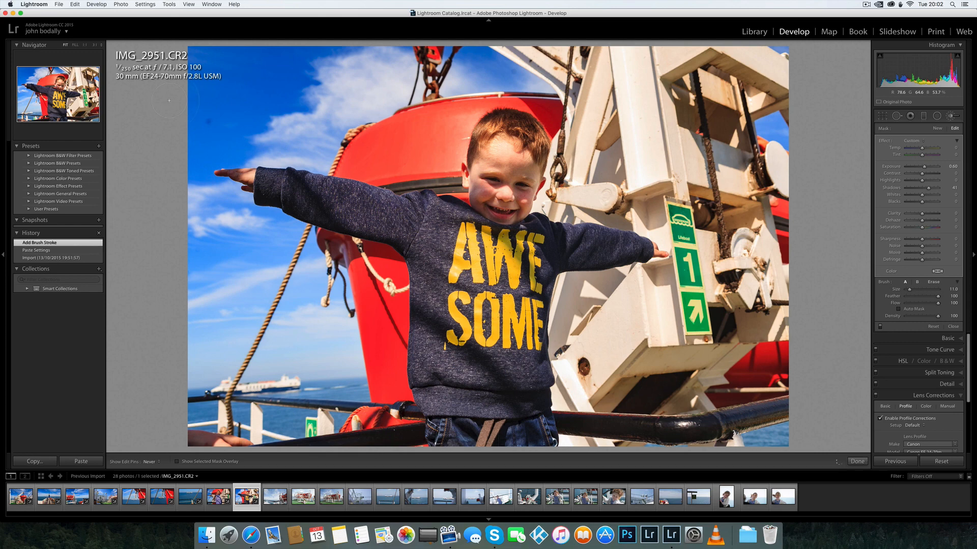
Step: Heal two dust spots in IMG_2951.CR2 using Spot Removal
left_click(897, 115)
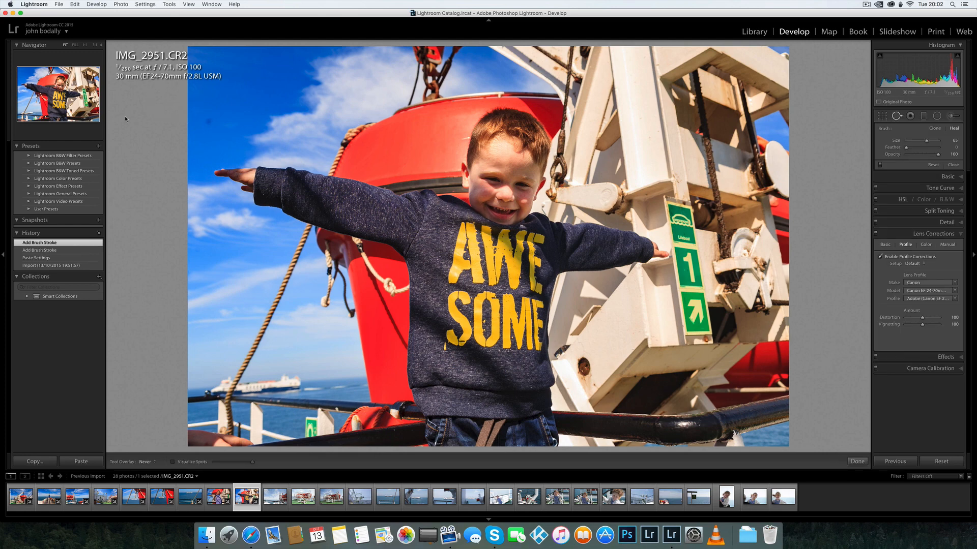
left_click(297, 176)
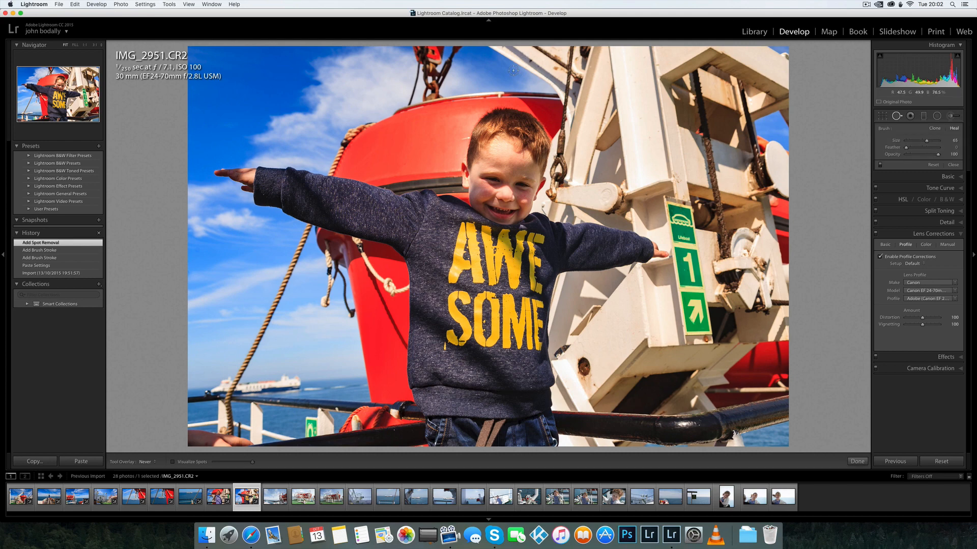
left_click(688, 252)
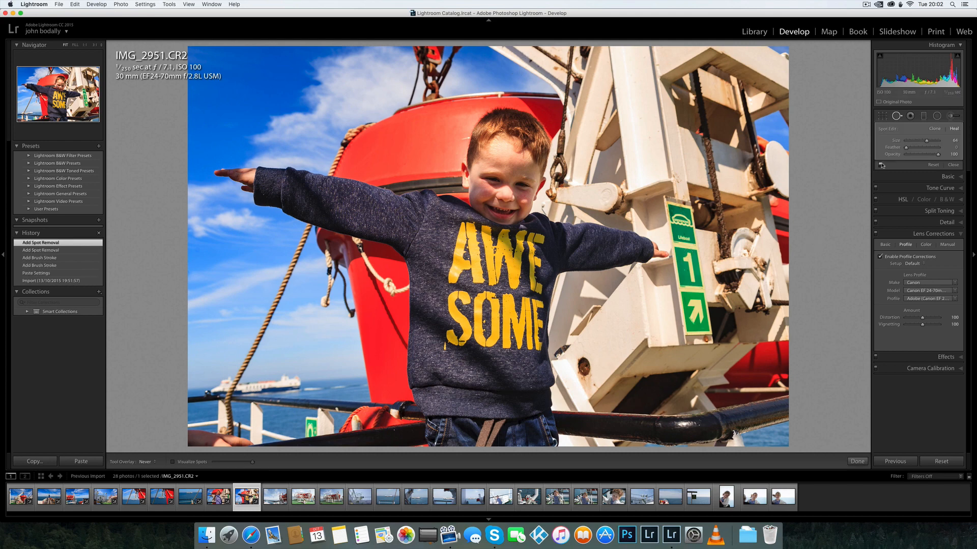
Step: Paste the copied settings onto IMG_2958.CR2 and compare the photo repeatedly before and after the edits
left_click(275, 496)
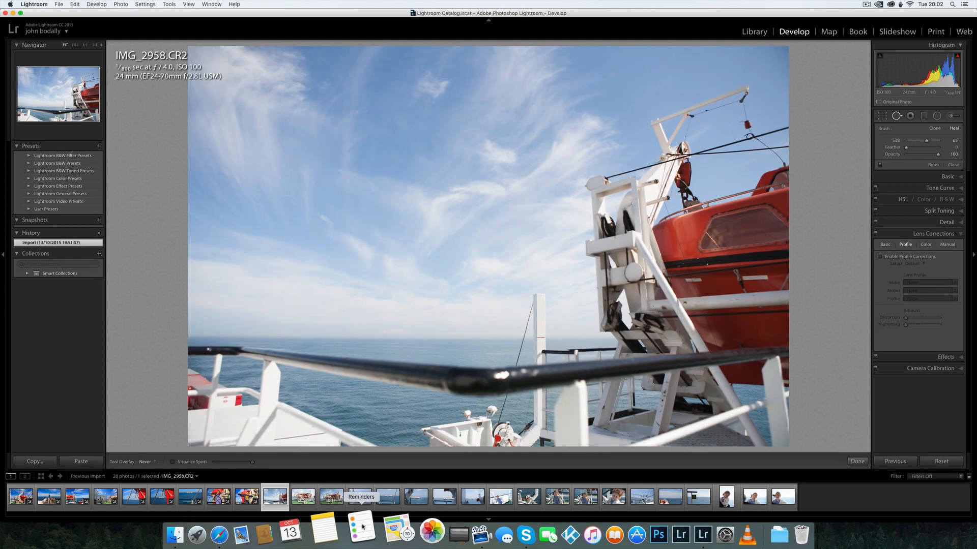
key("super+shift+v")
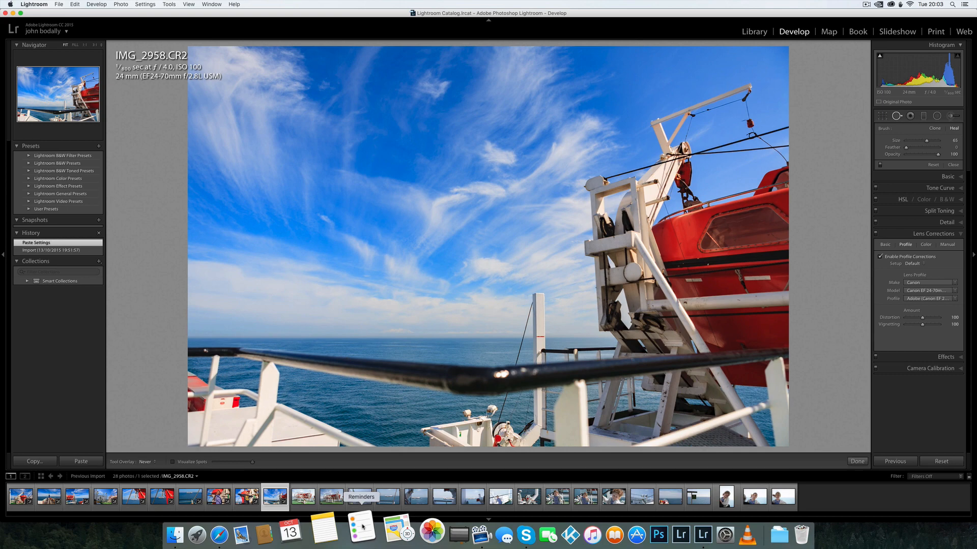
key("backslash")
key("backslash")
key("backslash")
key("backslash")
key("backslash")
key("backslash")
key("backslash")
key("backslash")
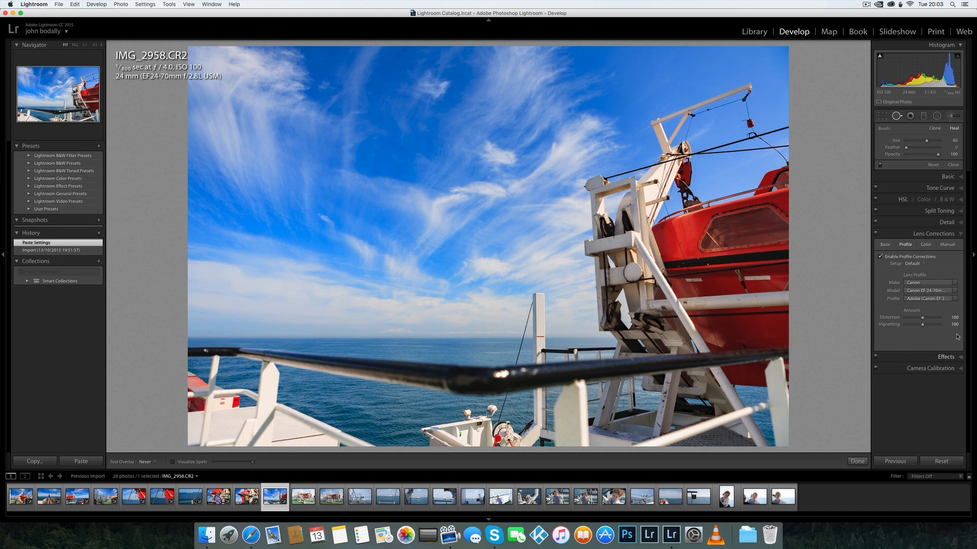
Step: Close the Spot Removal tool on IMG_2958.CR2
right_click(913, 177)
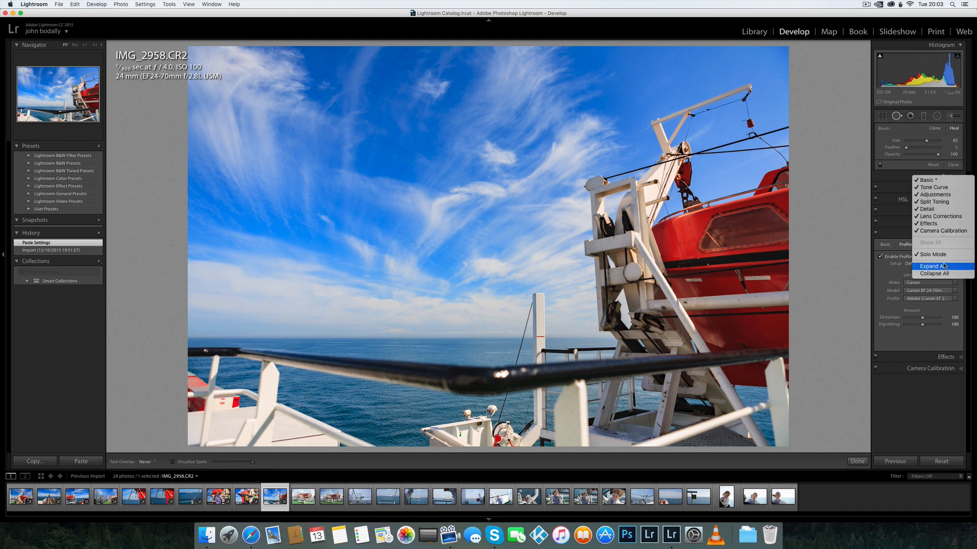
left_click(898, 116)
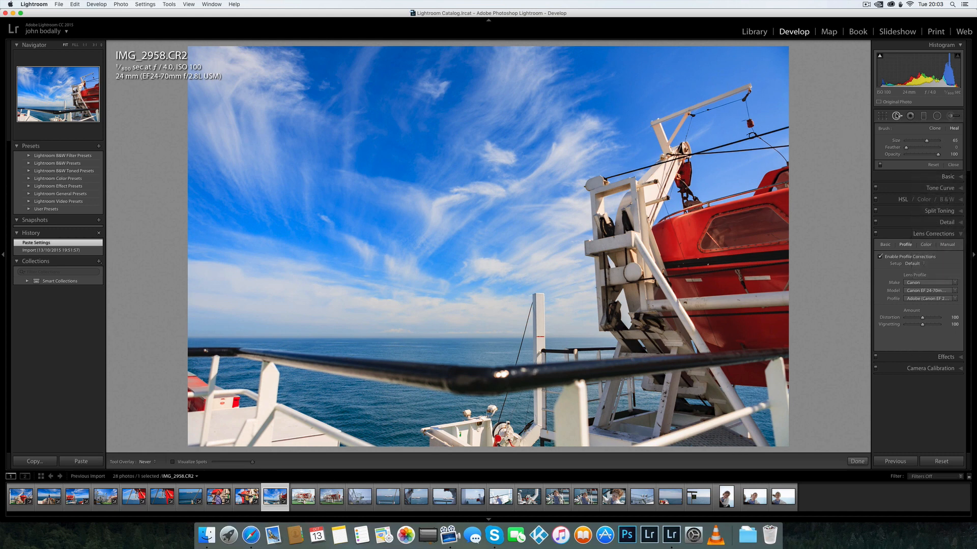
left_click(898, 116)
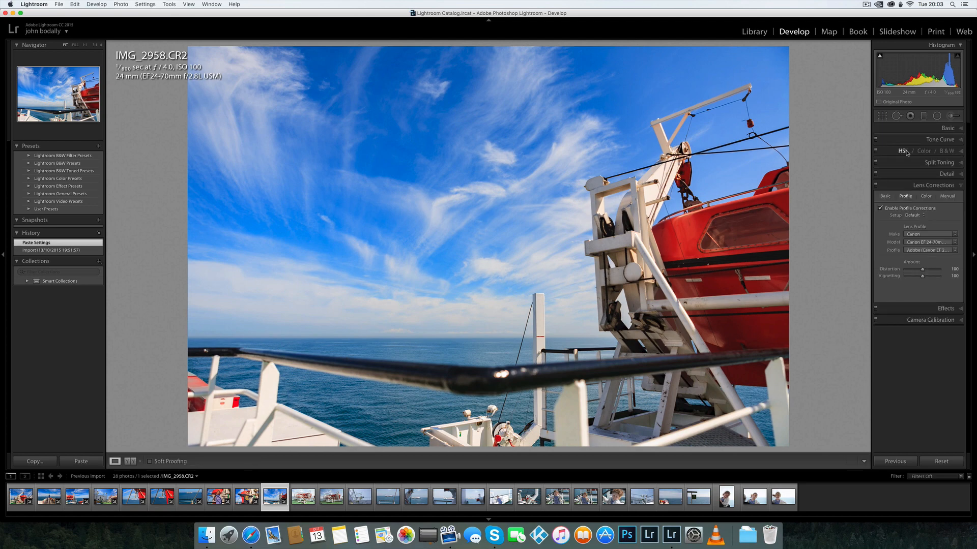
Step: Paste the copied settings onto IMG_2959.CR2 and lower its exposure to -0.60
key("Right")
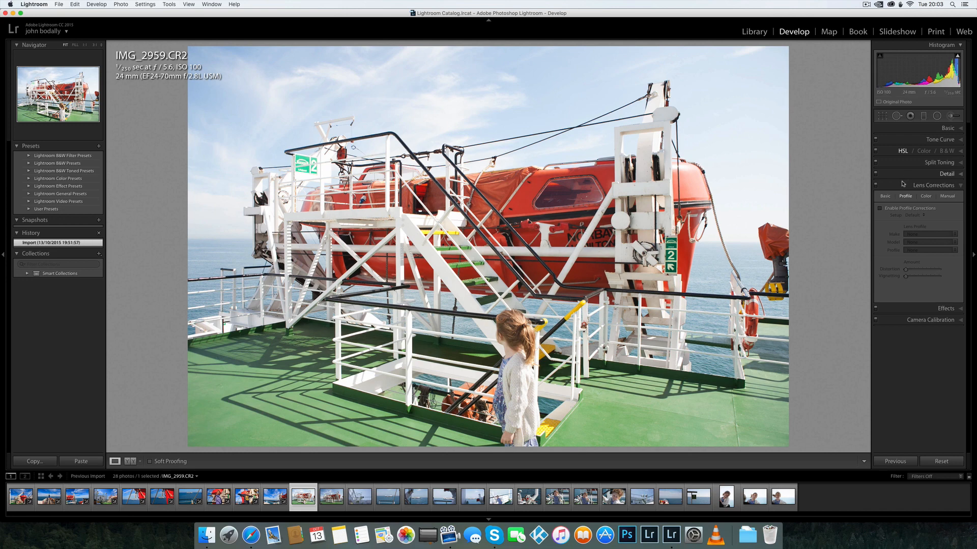
key("super+shift+v")
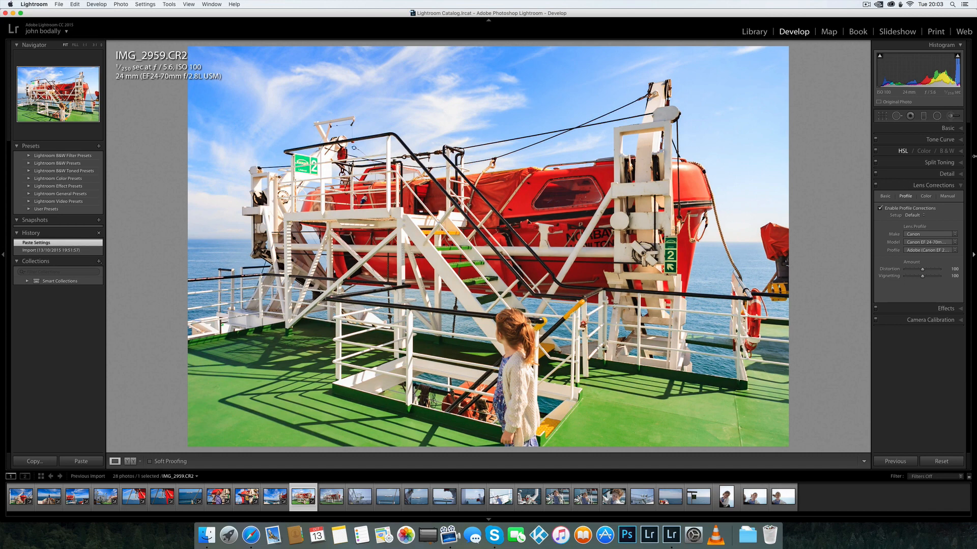
left_click(948, 128)
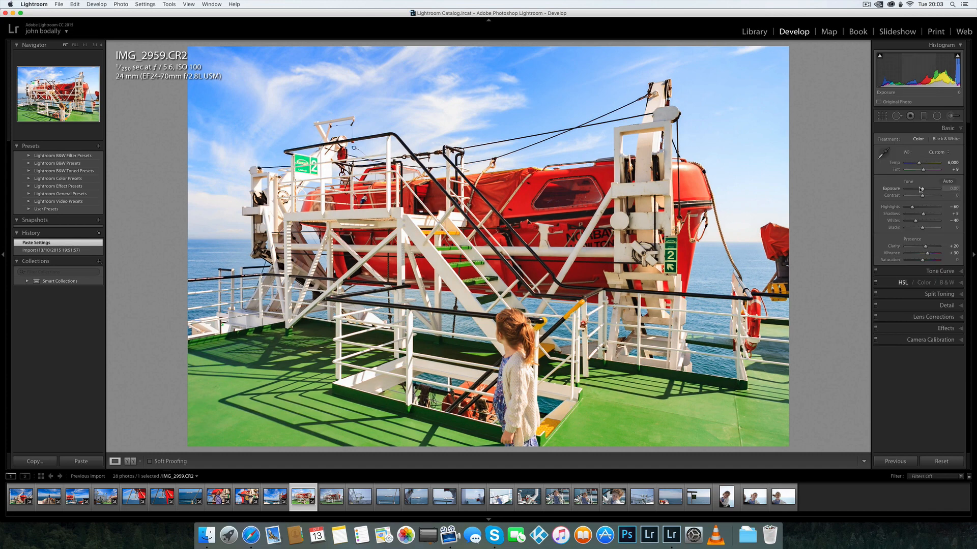
left_click_drag(921, 190, 918, 192)
Step: Heal the dust spots at the left edge and upper middle of the sky in IMG_2959.CR2 using Spot Removal
left_click(896, 116)
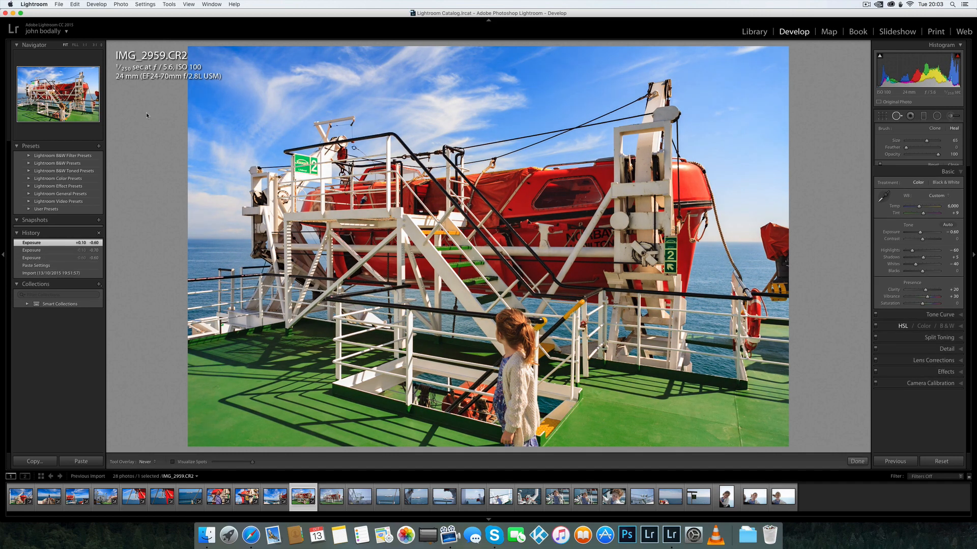
left_click(206, 120)
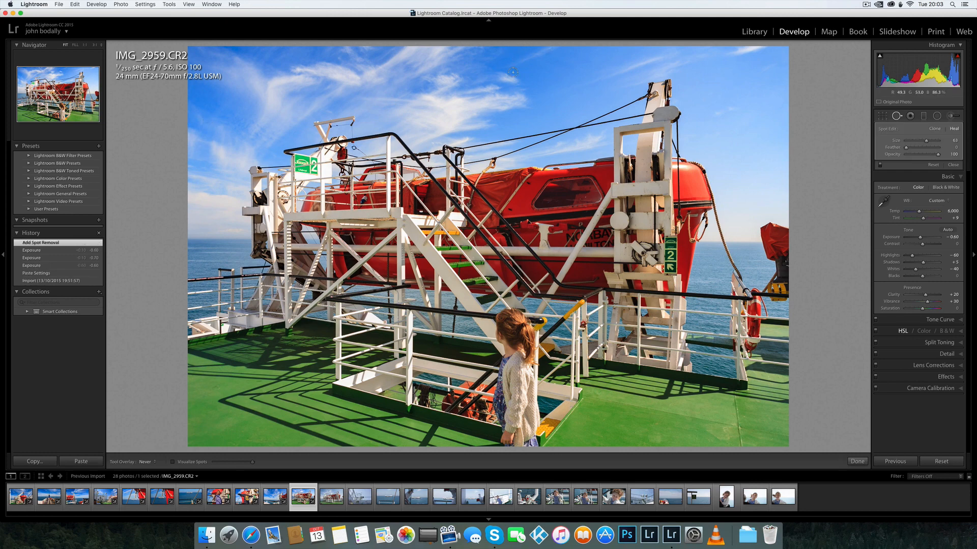
key("h")
left_click(513, 71)
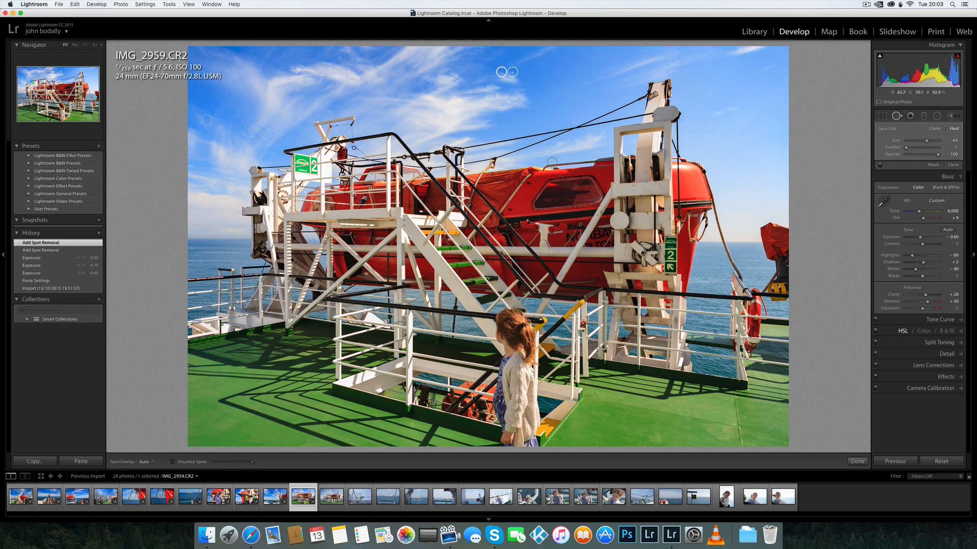
key("h")
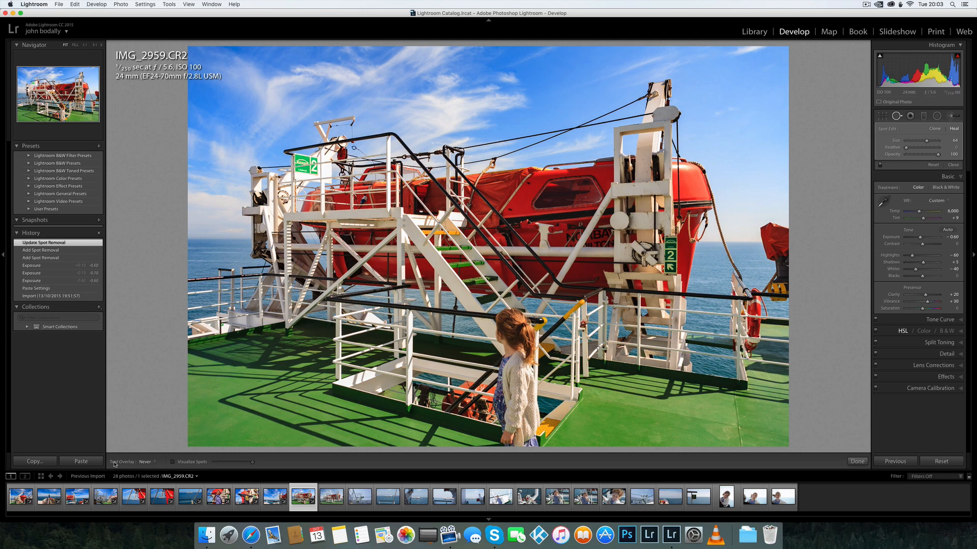
Step: Copy the develop settings of IMG_2959.CR2 onto IMG_2962.CR2 and set its exposure to -0.10
key("super+a")
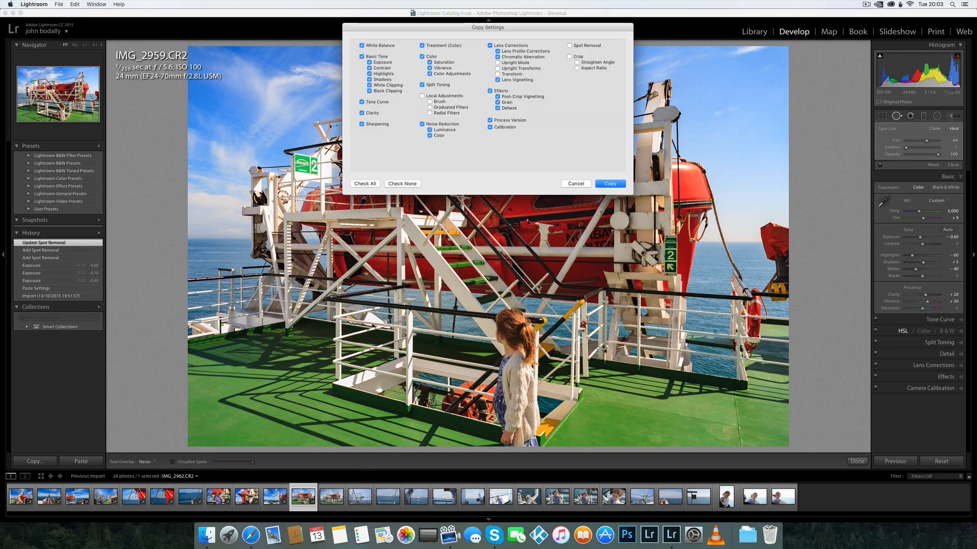
left_click(610, 184)
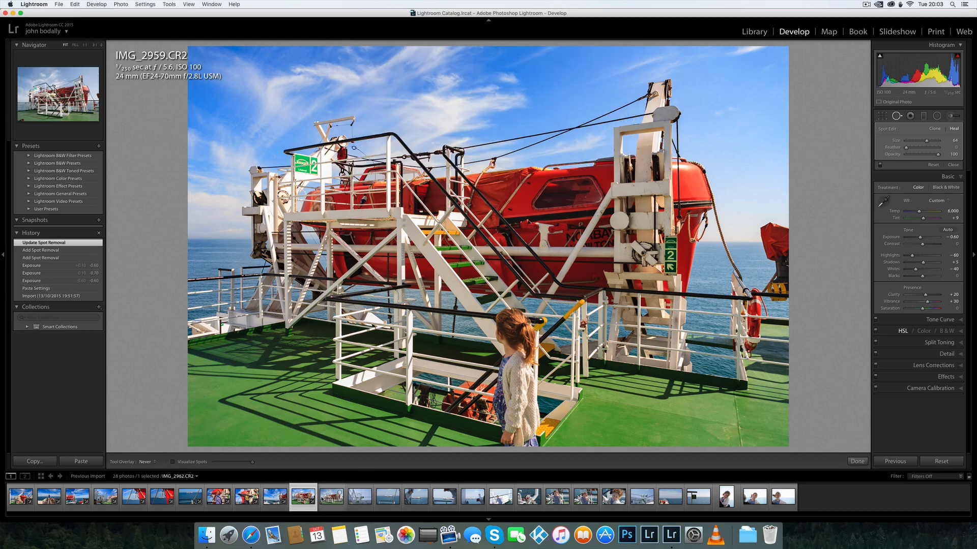
left_click(326, 501)
key("super+shift+v")
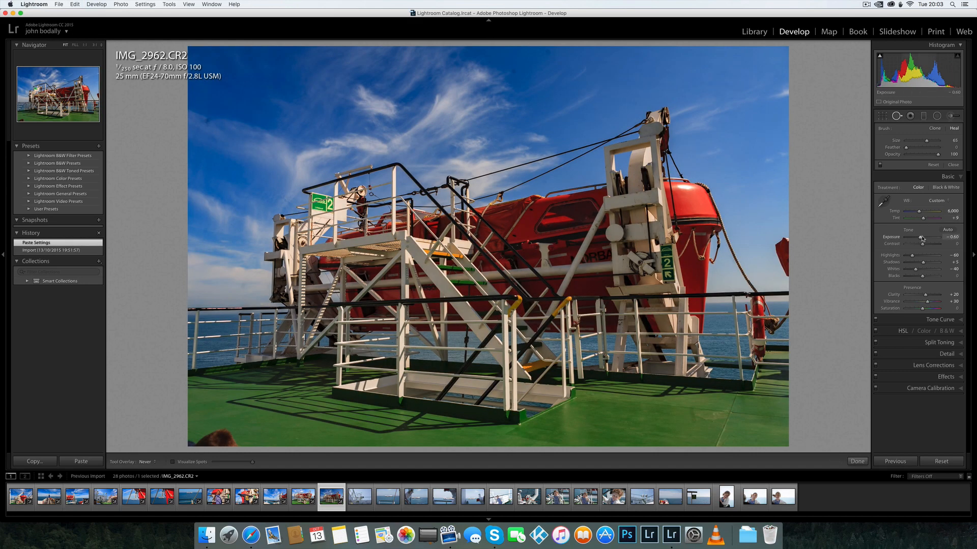
left_click_drag(920, 237, 923, 237)
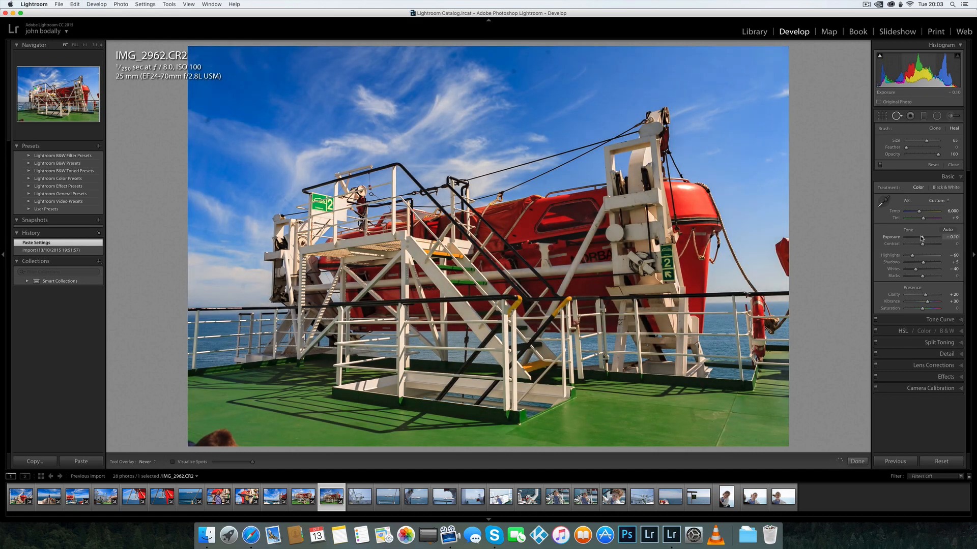
left_click(897, 116)
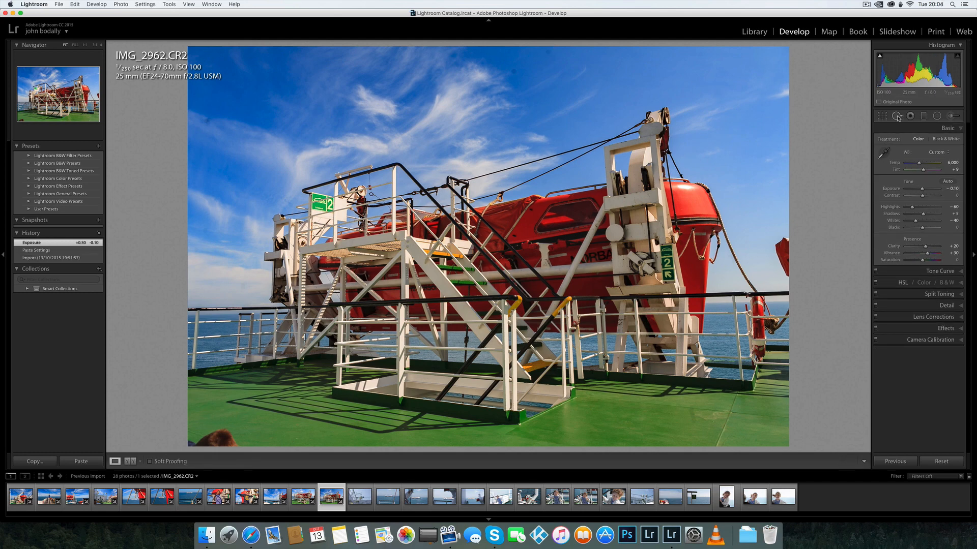
Step: Paste the copied settings onto IMG_2966.CR2 and IMG_2968.CR2
key("Right")
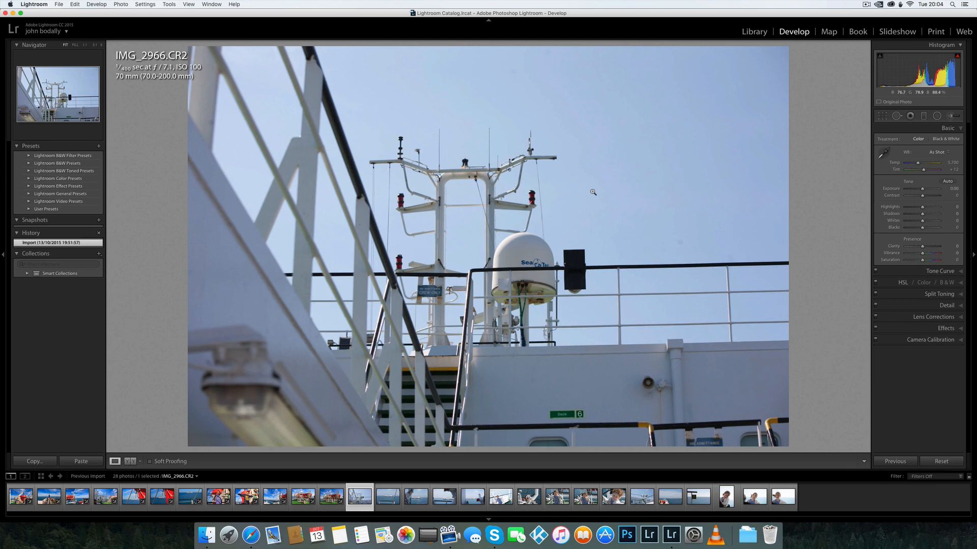
key("super+shift+v")
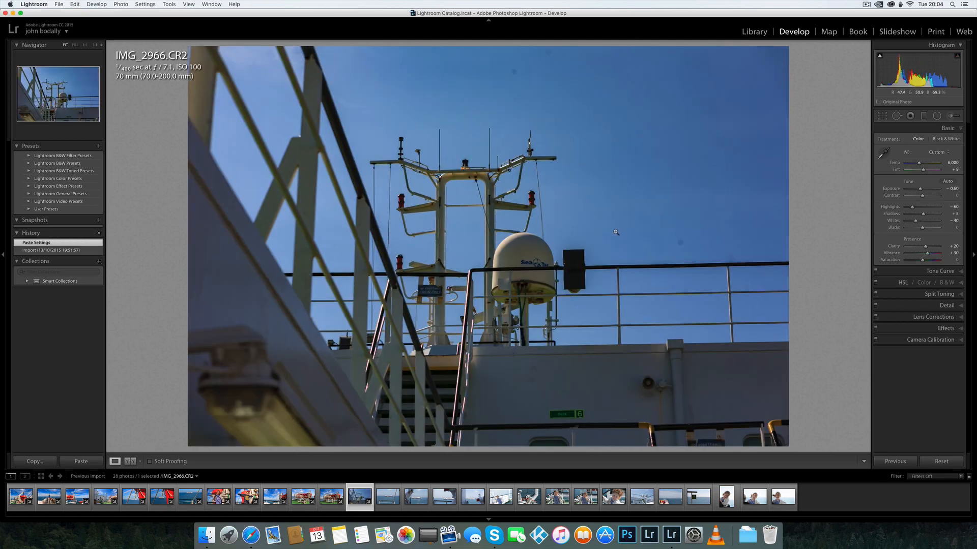
key("Right")
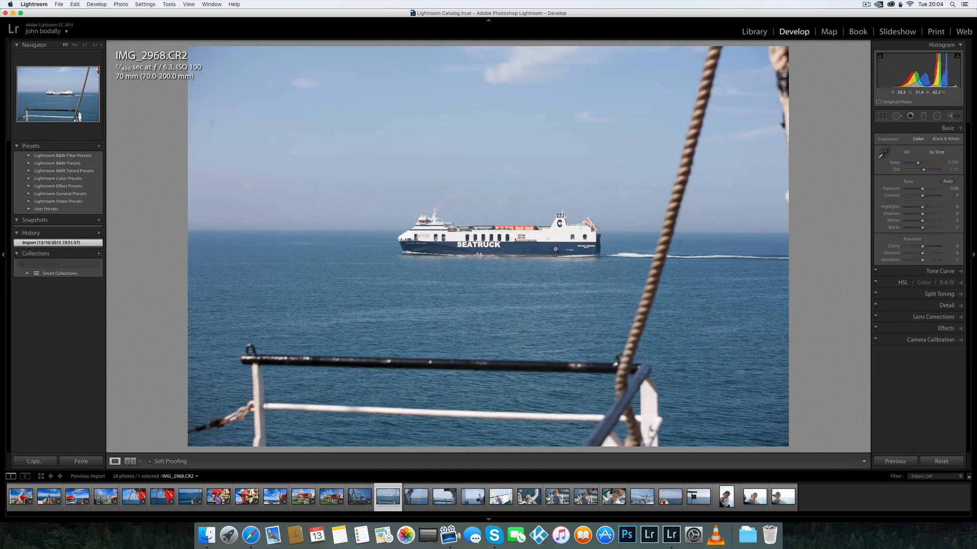
key("super+shift+v")
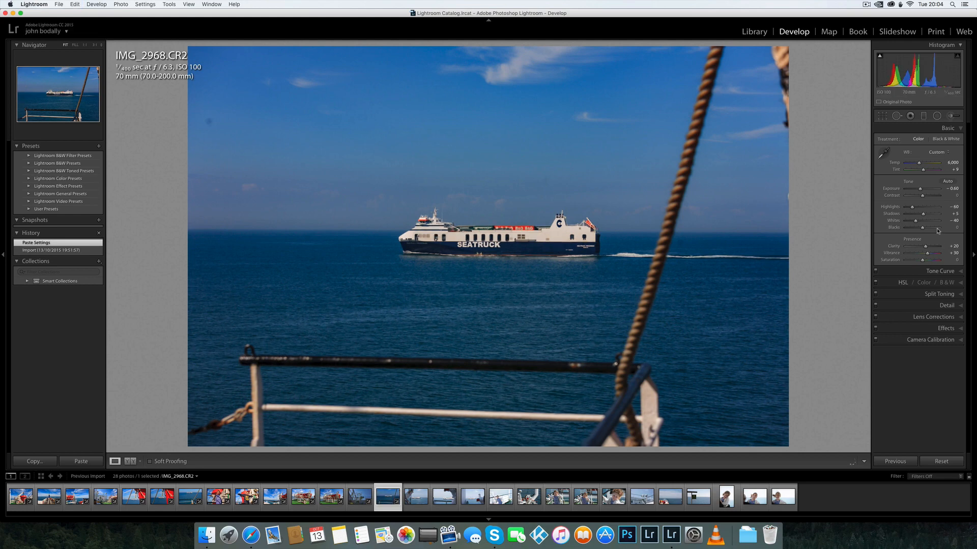
Step: Reset the exposure of IMG_2968.CR2 to 0.00 and copy its develop settings, leaving out spot removal and local adjustments
left_click_drag(920, 189, 920, 189)
double_click(920, 190)
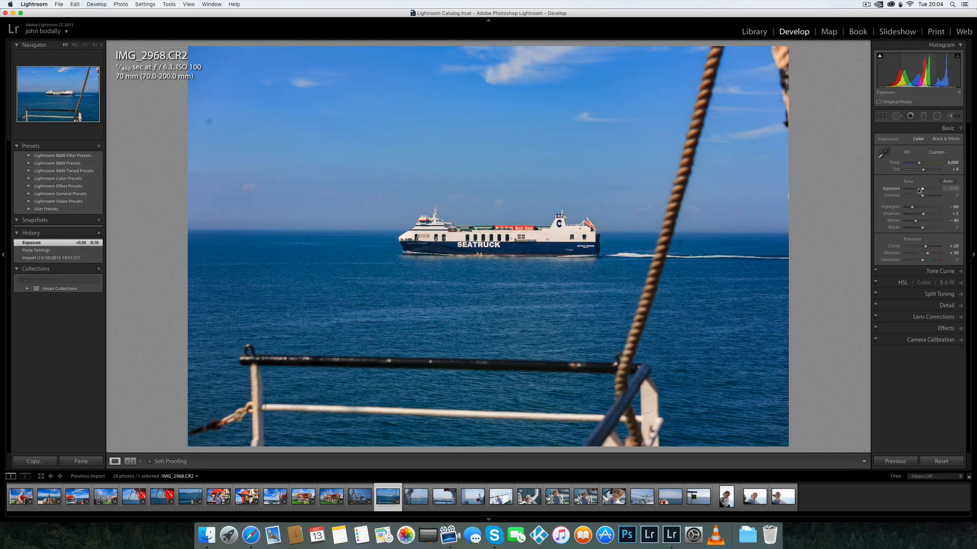
key("super+shift+c")
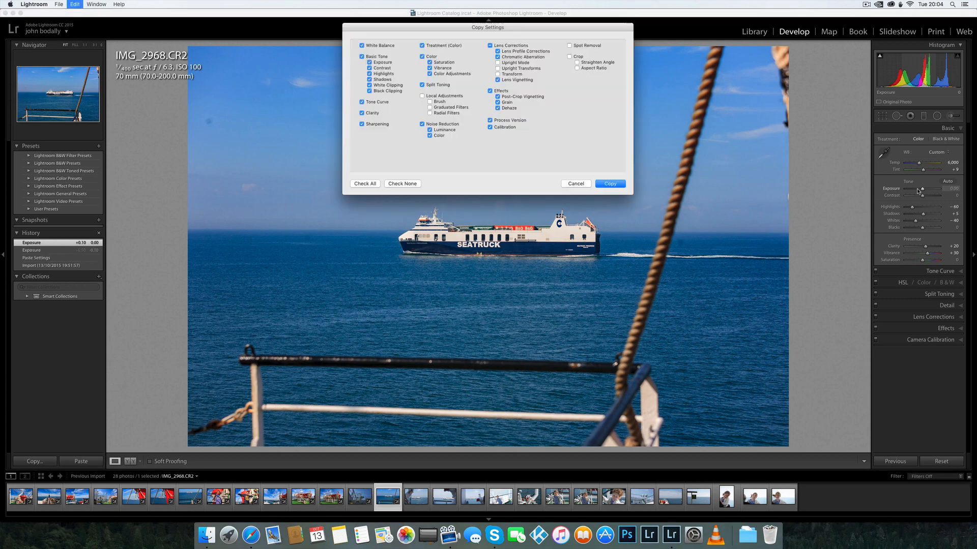
left_click(610, 184)
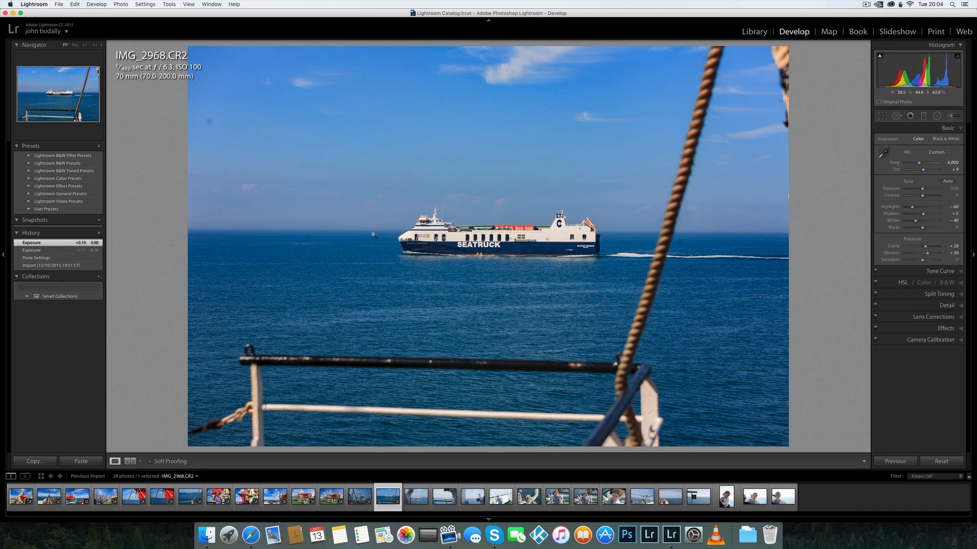
Step: Paste the copied settings onto IMG_2972.CR2, set exposure to +0.20 and whites to -68, and check the ship up close
key("Right")
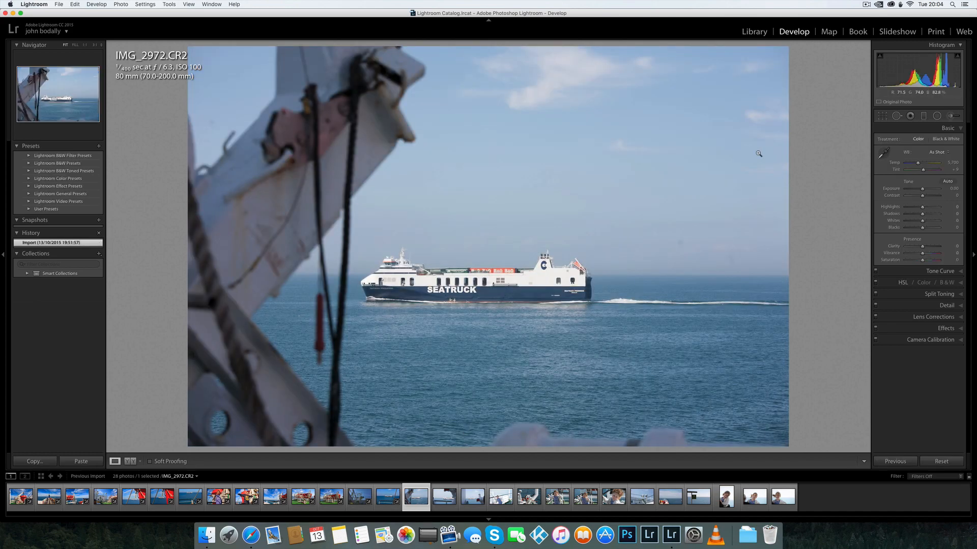
key("super+shift+v")
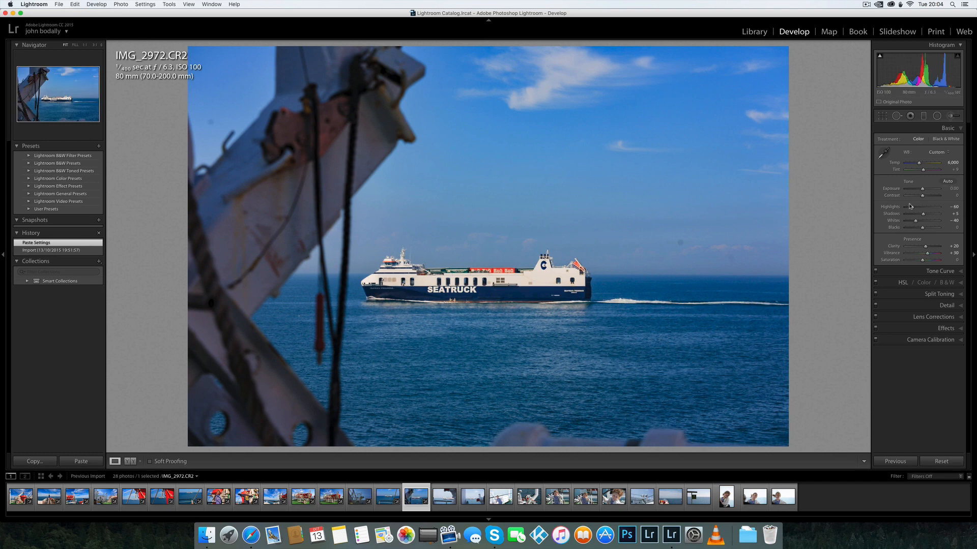
left_click_drag(923, 190, 911, 223)
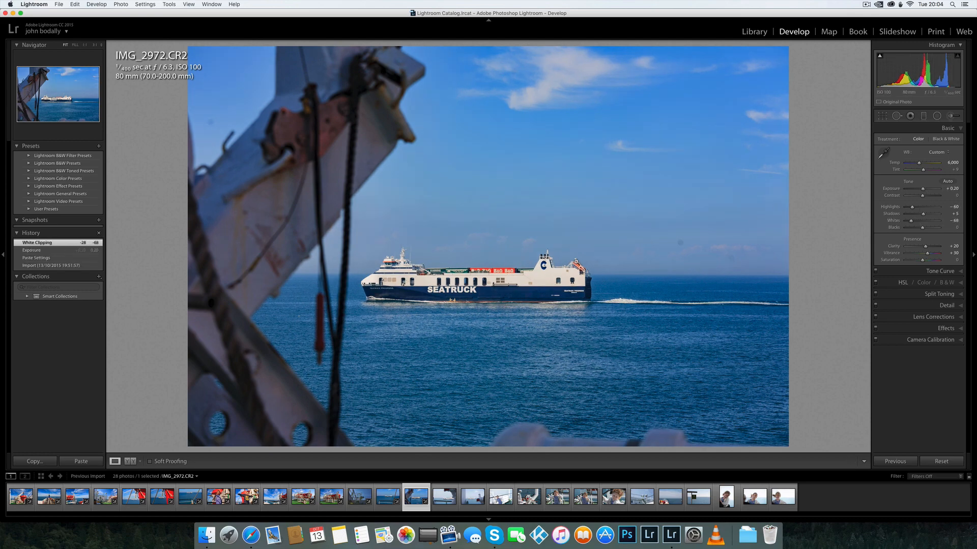
left_click(484, 288)
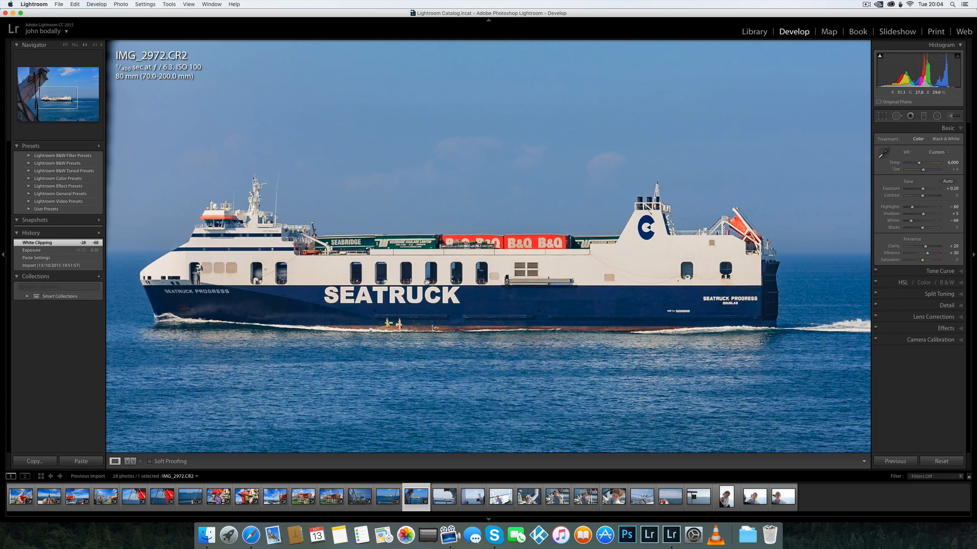
Step: Paste the copied settings onto IMG_2976.CR2 and go to IMG_2977.CR2
key("Right")
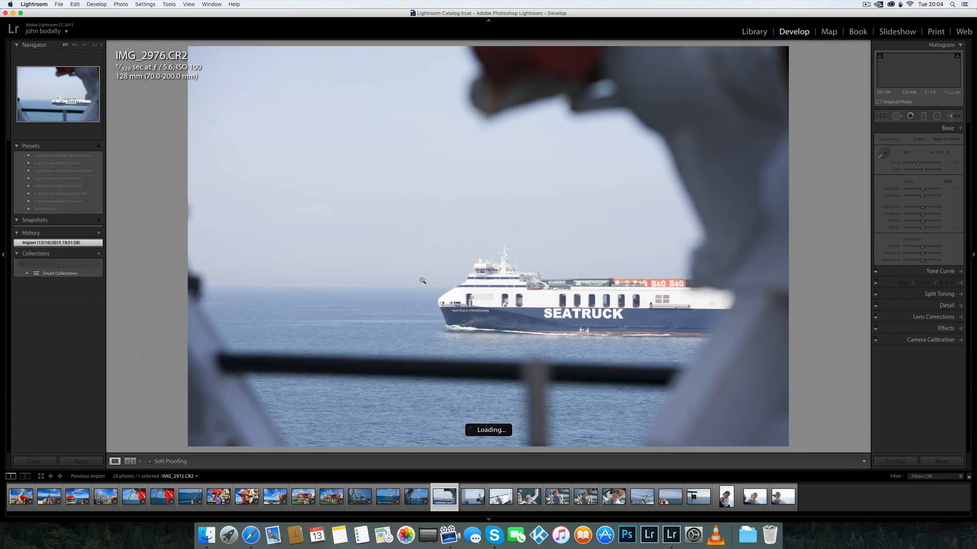
key("super+shift+v")
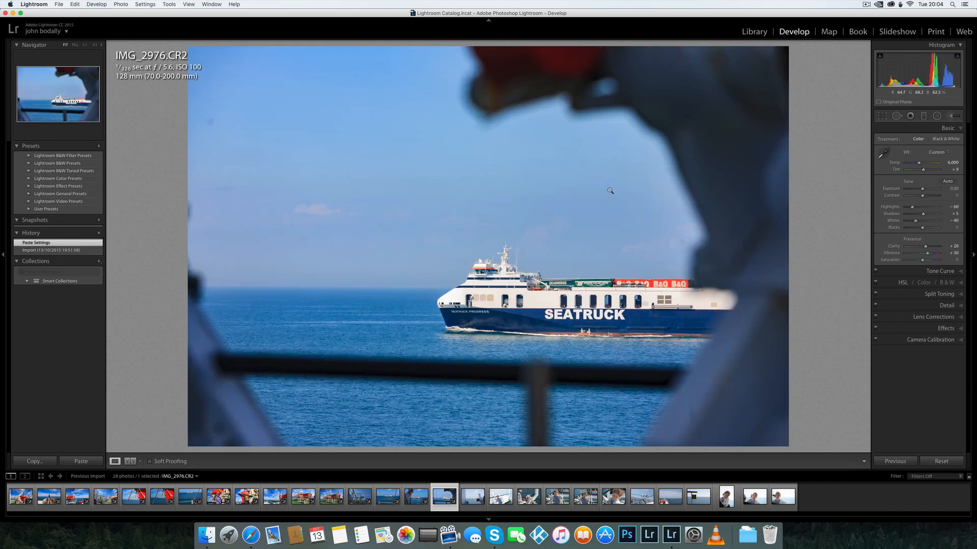
key("Right")
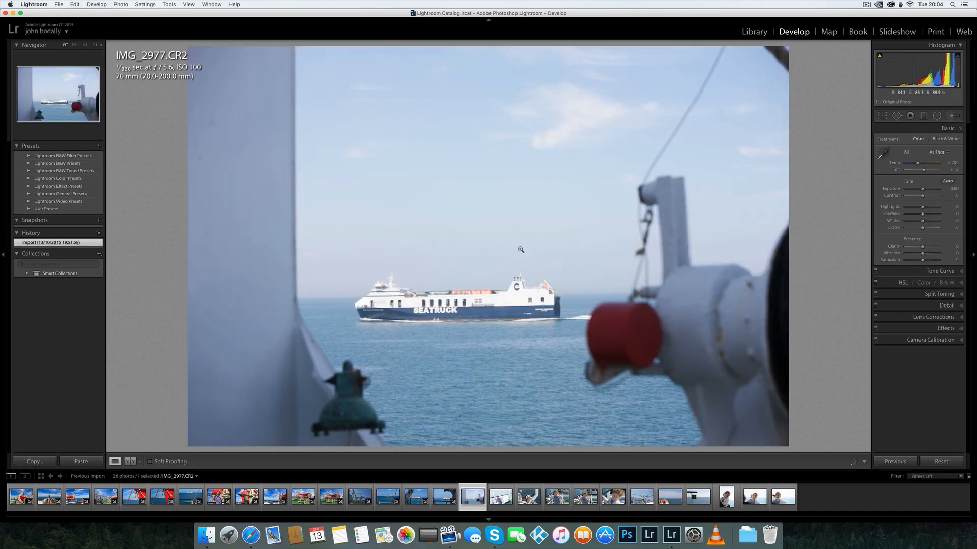
Step: Paste the copied settings onto IMG_2977.CR2 and IMG_2985.CR2
key("super+shift+v")
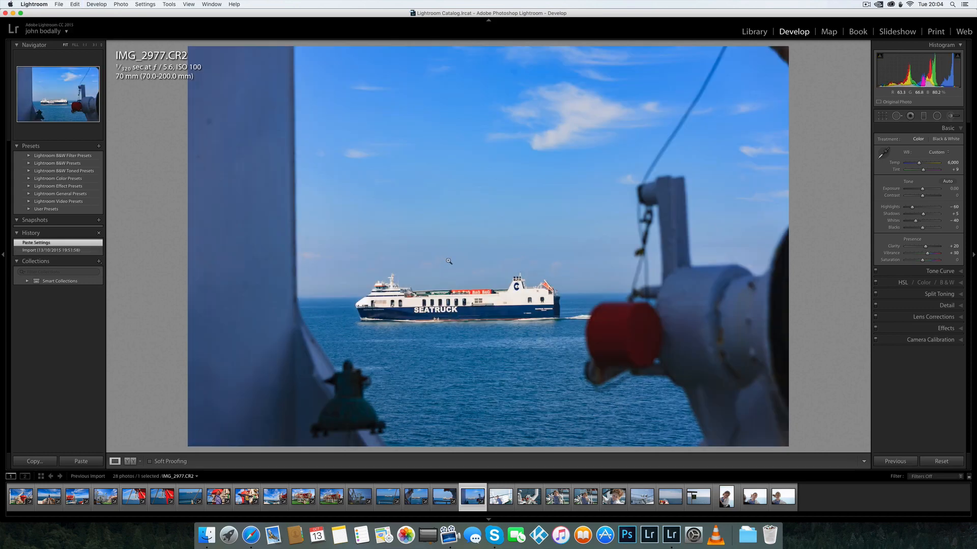
key("Right")
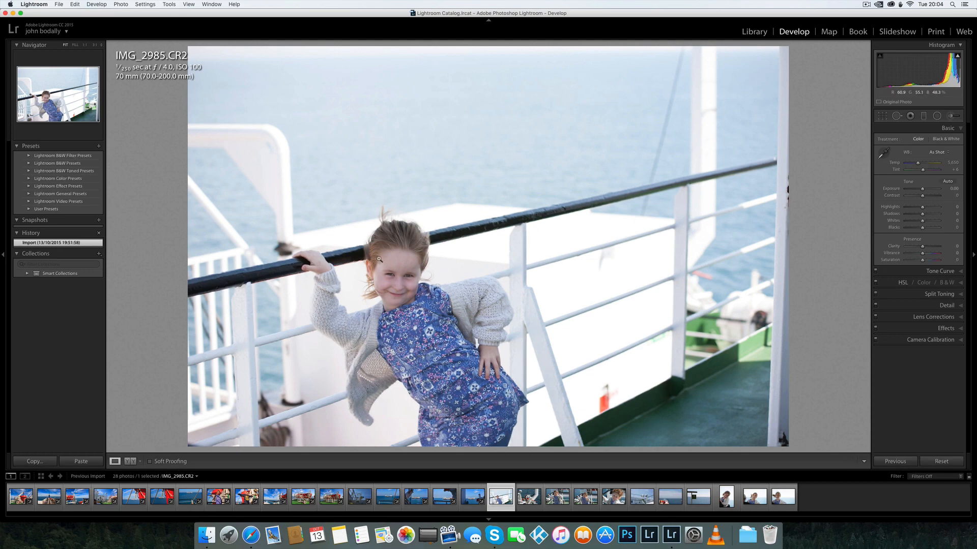
key("super+shift+v")
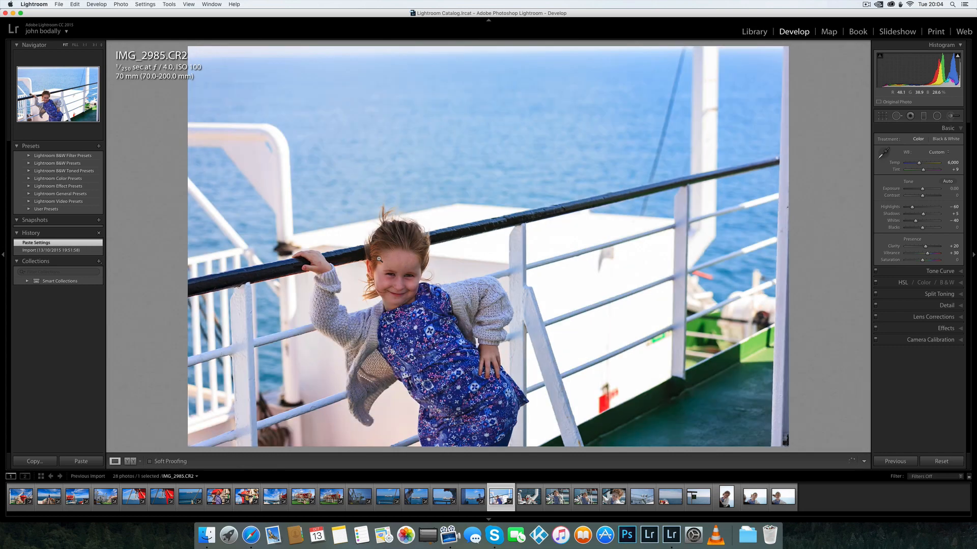
key("backslash")
Step: Crop IMG_2985.CR2 slightly tighter from the photo's upper-left corner, keeping the original aspect ratio
key("r")
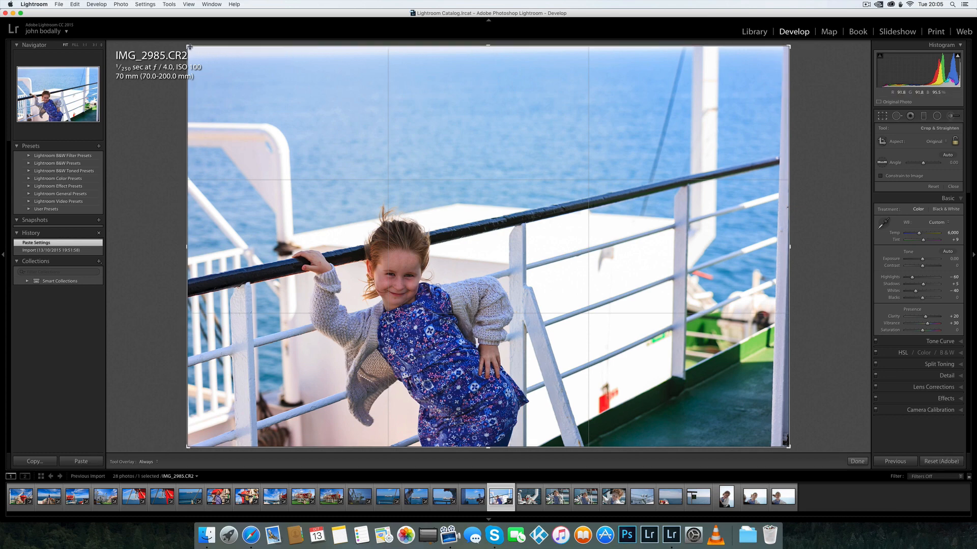
key("shift")
left_click_drag(186, 45, 156, 53)
key("Return")
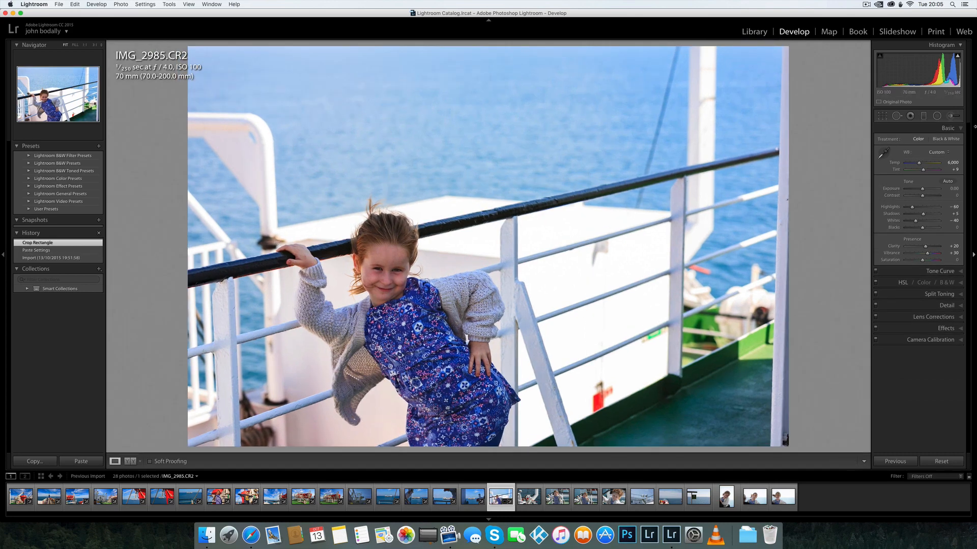
Step: Add a radial filter around the girl, set its exposure to -4.00 to reveal the edge, then widen and shorten the ellipse to fit her
left_click(937, 116)
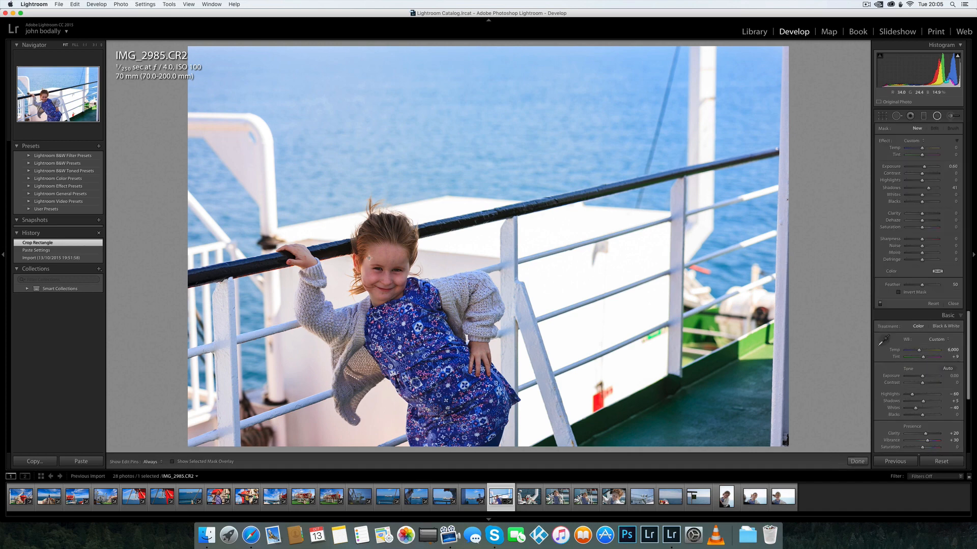
left_click_drag(369, 257, 483, 447)
left_click_drag(369, 258, 401, 306)
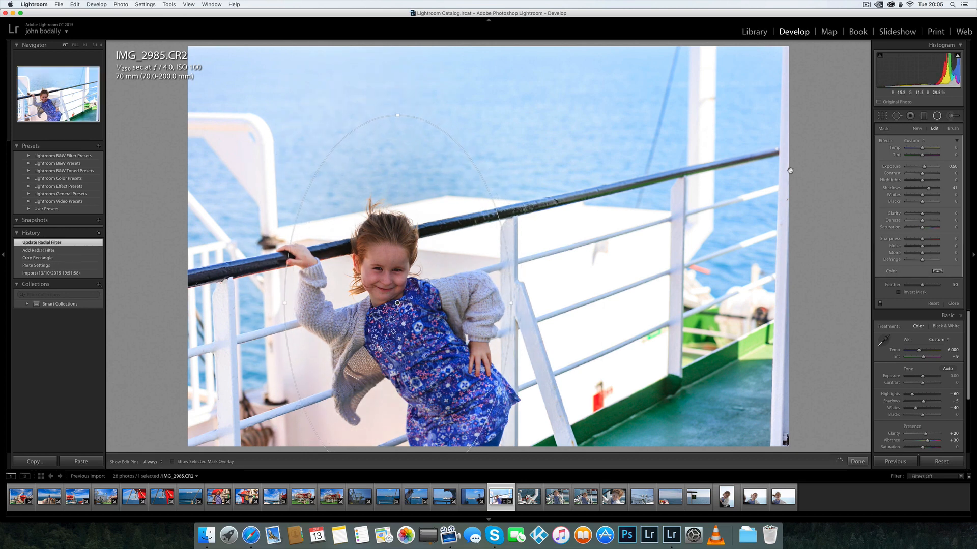
left_click_drag(924, 166, 906, 166)
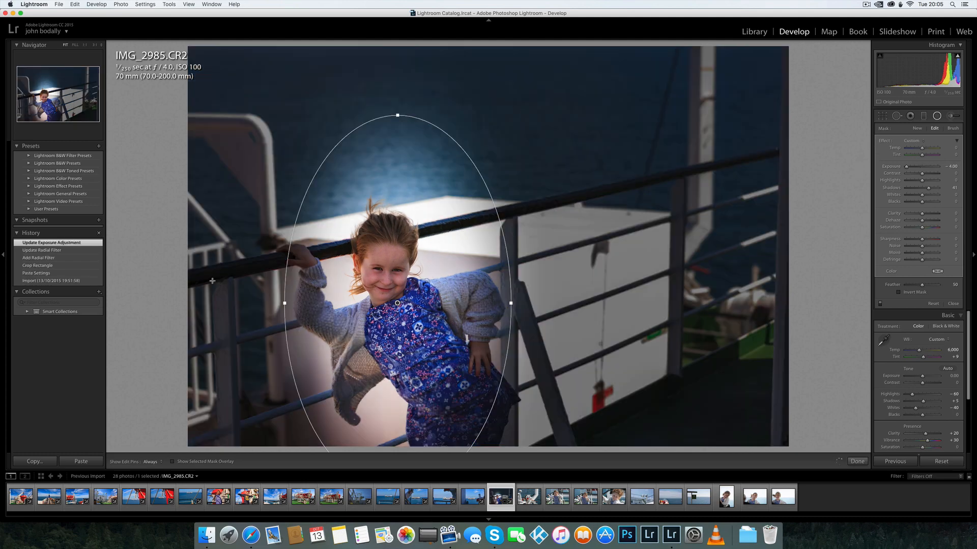
left_click_drag(284, 303, 249, 300)
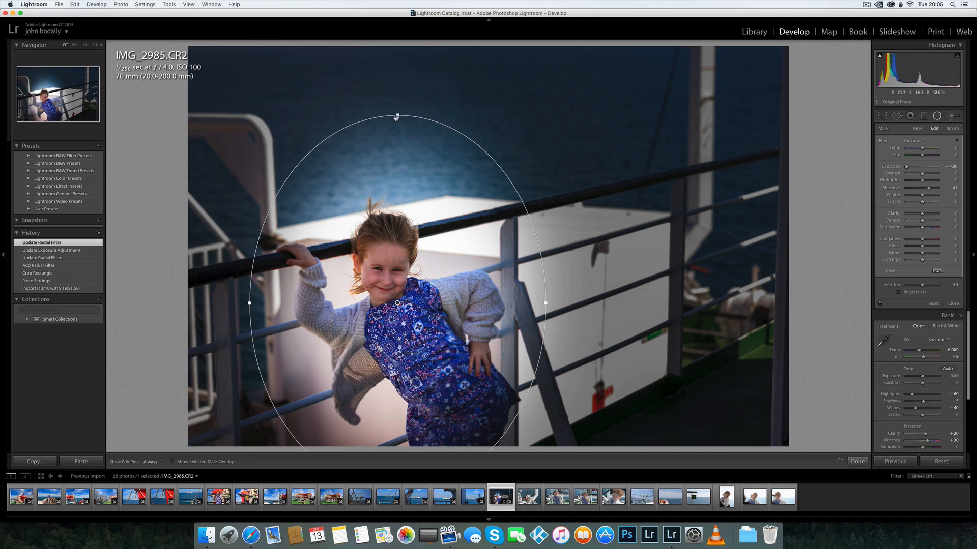
left_click_drag(397, 116, 389, 131)
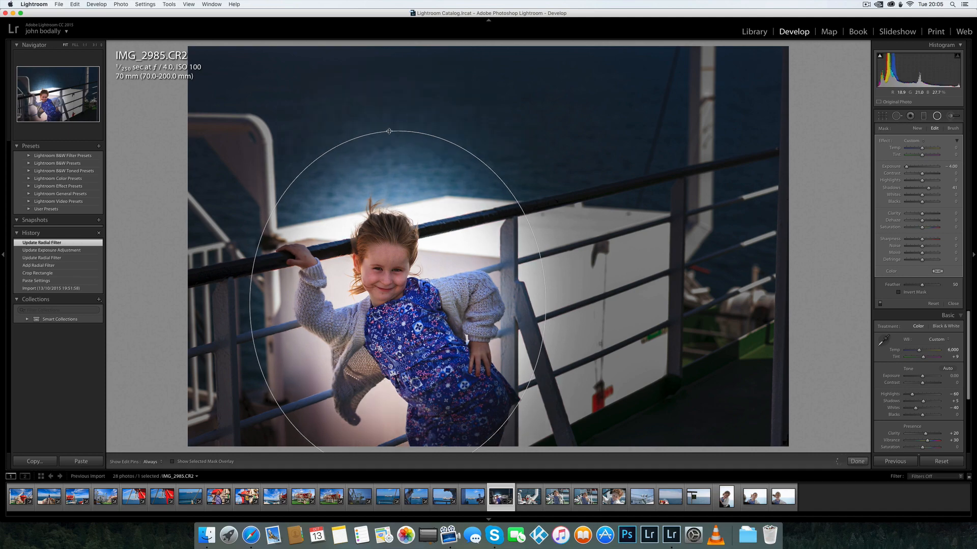
Step: Set the radial filter's exposure to -1.20 and lower its highlights to about -43 to darken the surroundings
double_click(916, 168)
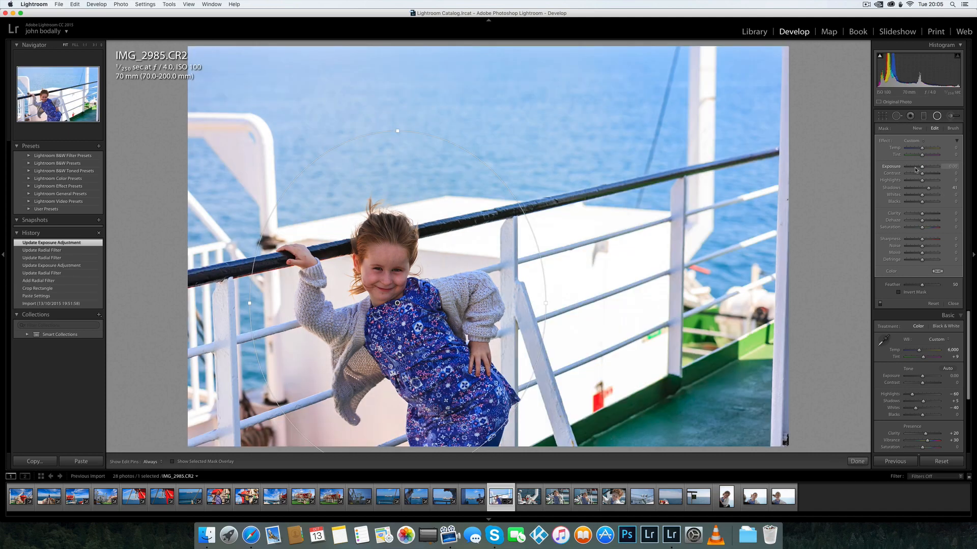
left_click(916, 168)
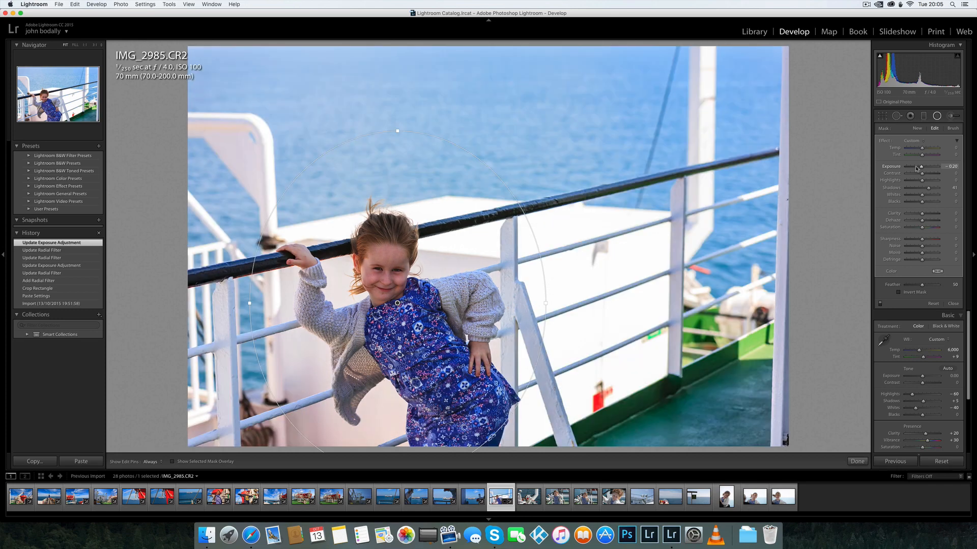
left_click(916, 167)
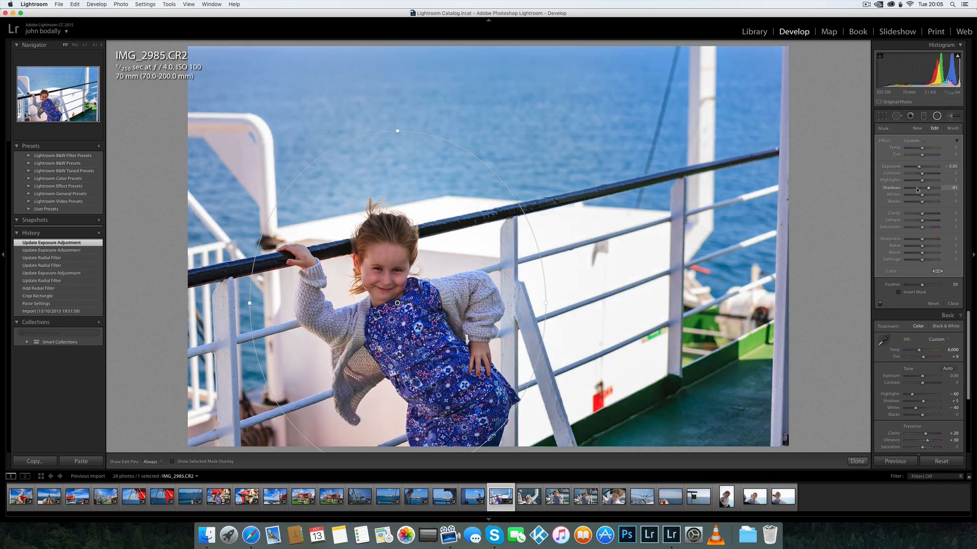
left_click(914, 180)
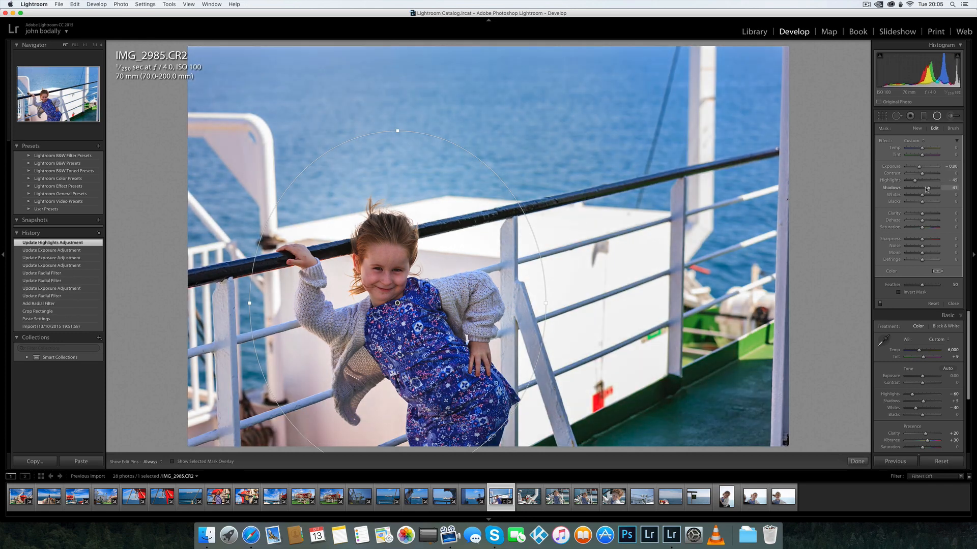
left_click_drag(926, 189, 928, 189)
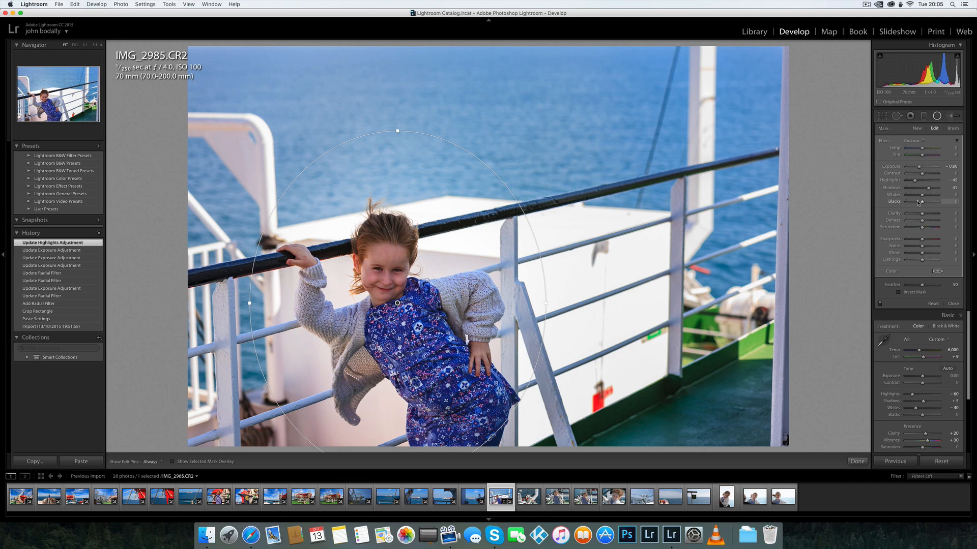
left_click(916, 168)
left_click(914, 168)
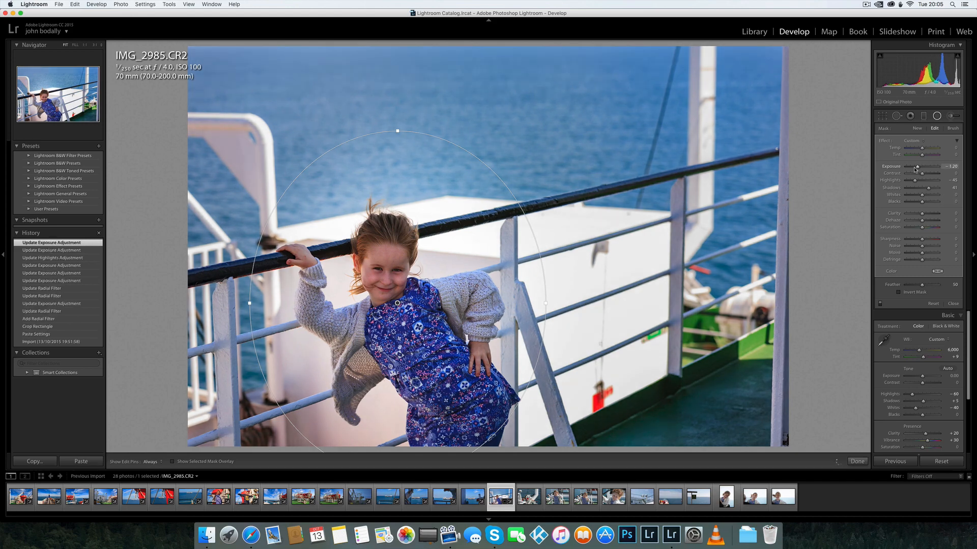
left_click(915, 168)
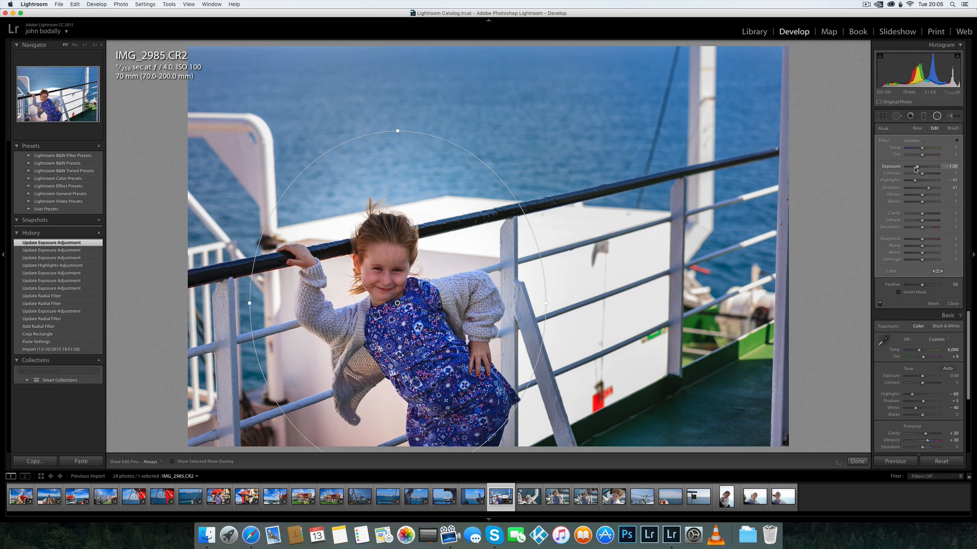
left_click(916, 168)
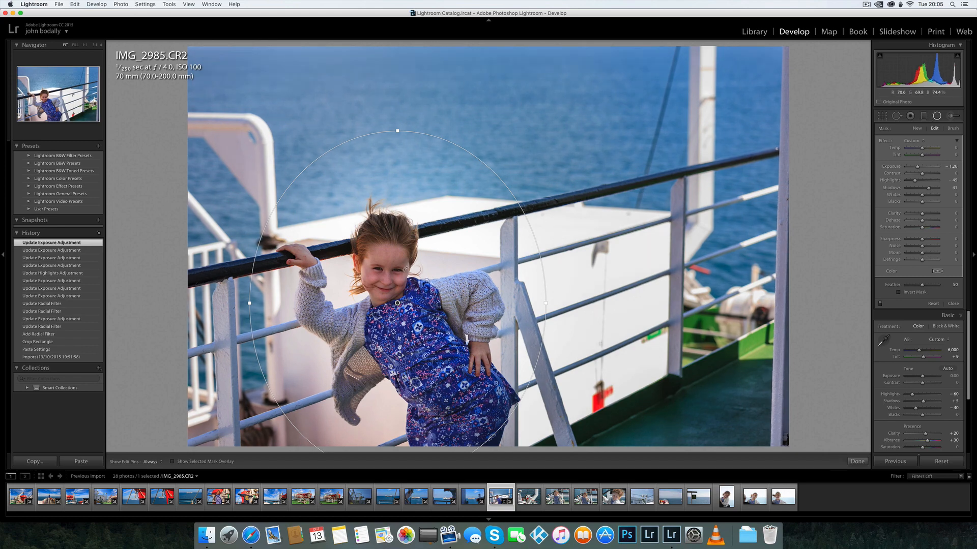
Step: Shift the radial filter slightly toward the girl's face, finish it, and compare the photo before and after
left_click_drag(398, 304, 391, 295)
left_click(937, 116)
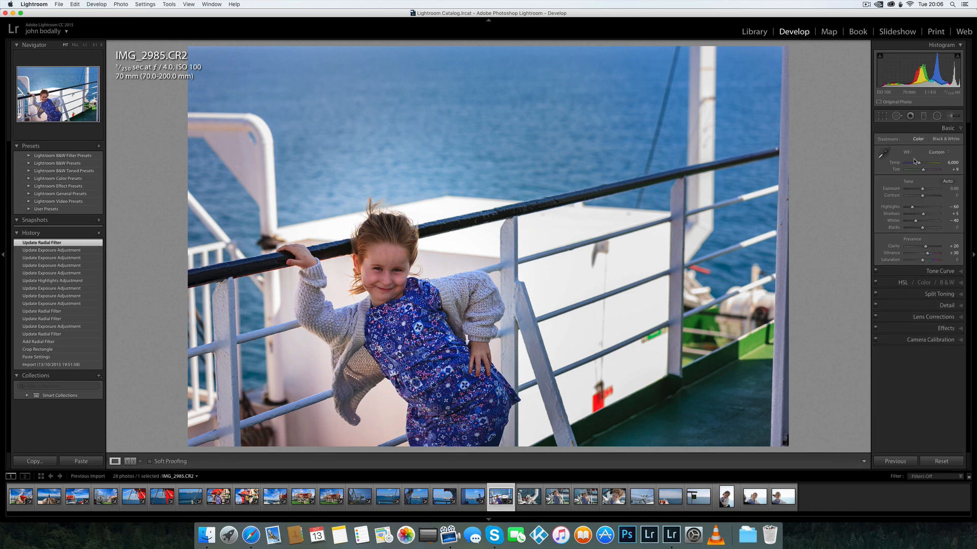
key("backslash")
key("backslash")
key("backslash")
key("backslash")
Step: Brighten the girl's face with one adjustment brush dab at exposure 0.40 and slightly reduced shadows, and compare before and after
left_click(949, 116)
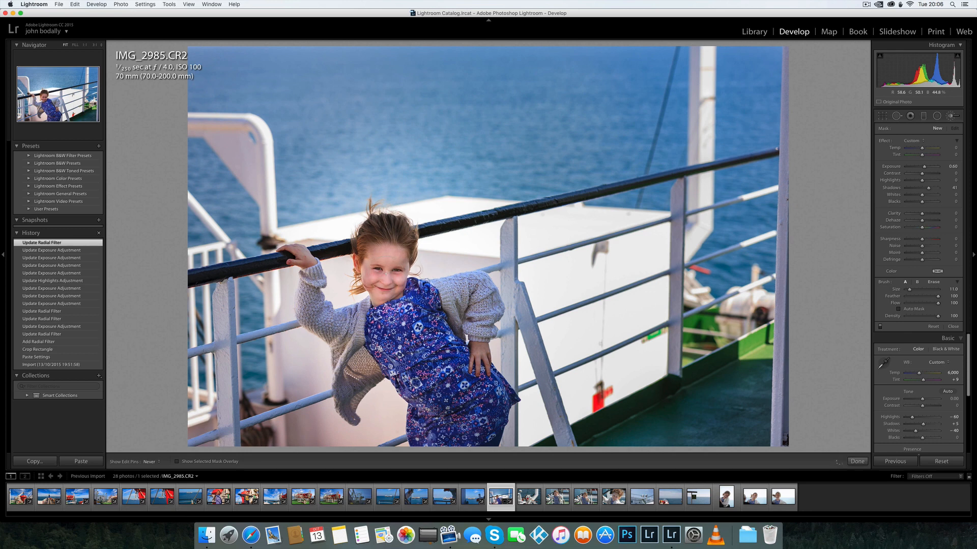
left_click(390, 260)
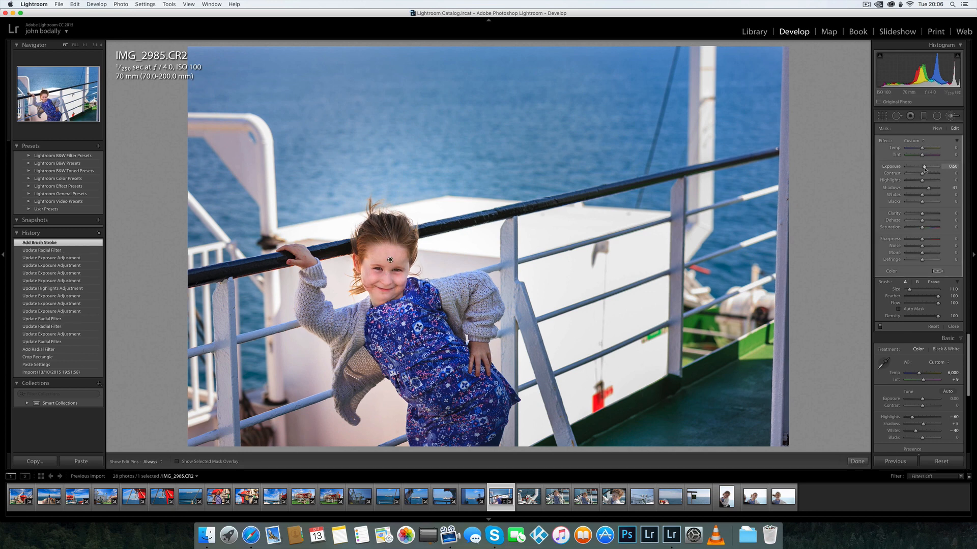
left_click_drag(928, 188, 926, 189)
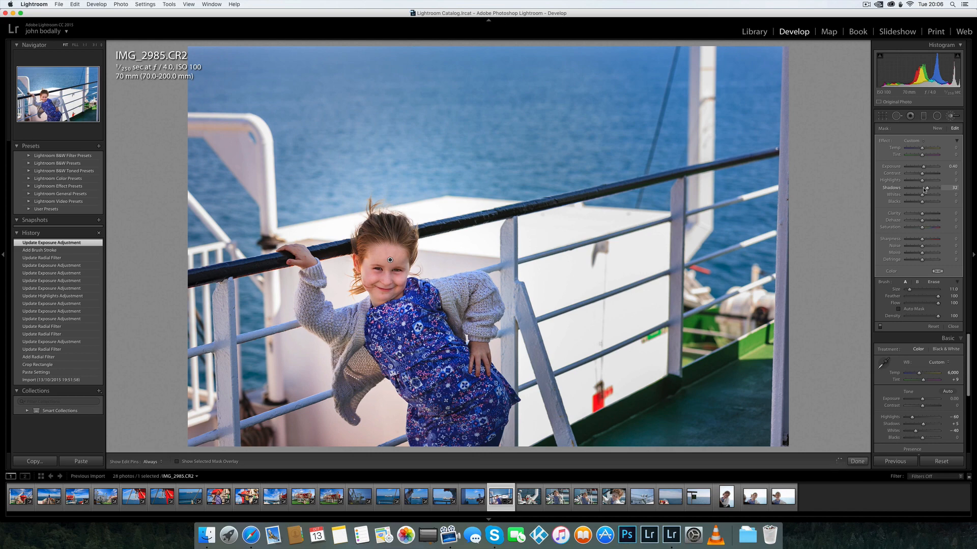
left_click(950, 116)
key("backslash")
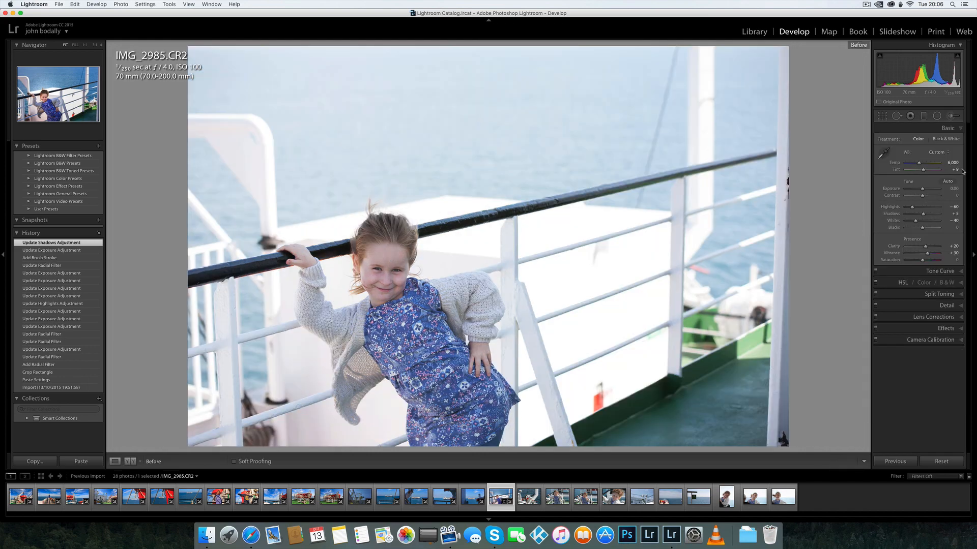
key("backslash")
key("backslash")
key("backslash")
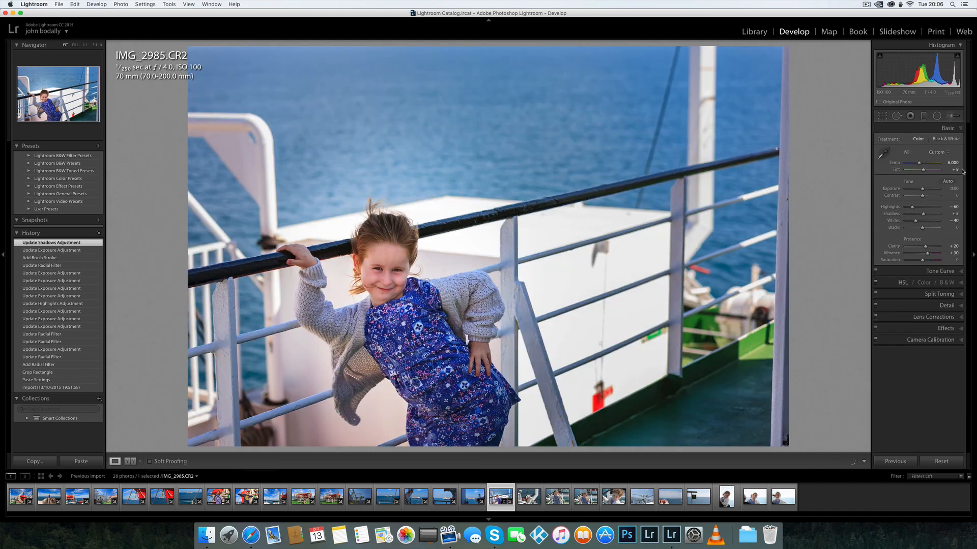
Step: Paste the copied settings onto IMG_2987.CR2, compare before and after, and set its exposure to +0.20
key("Right")
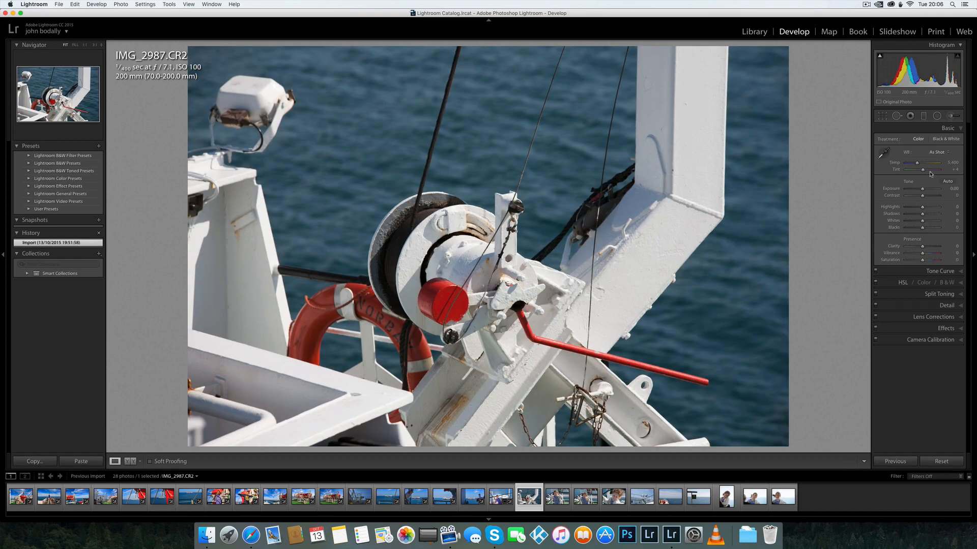
key("super+shift+v")
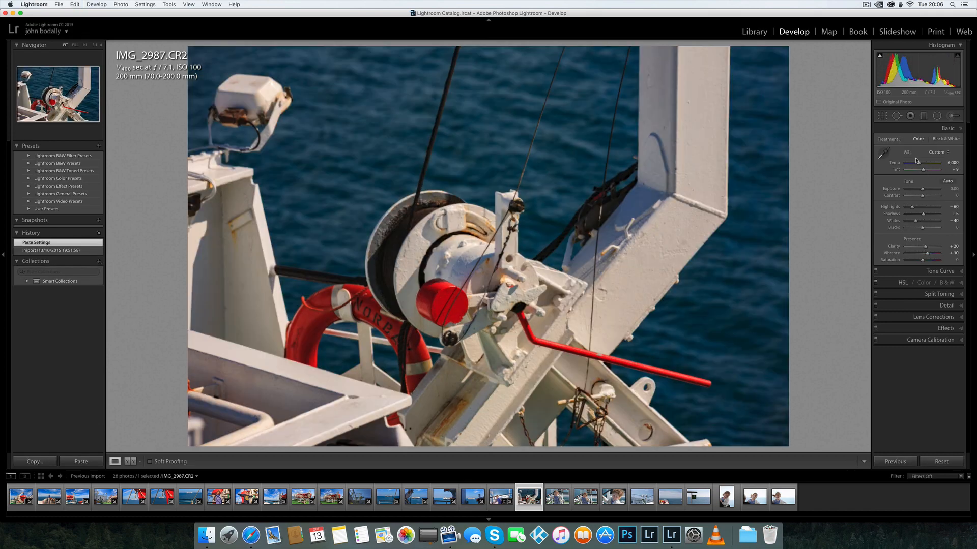
key("backslash")
key("backslash")
key("backslash")
key("backslash")
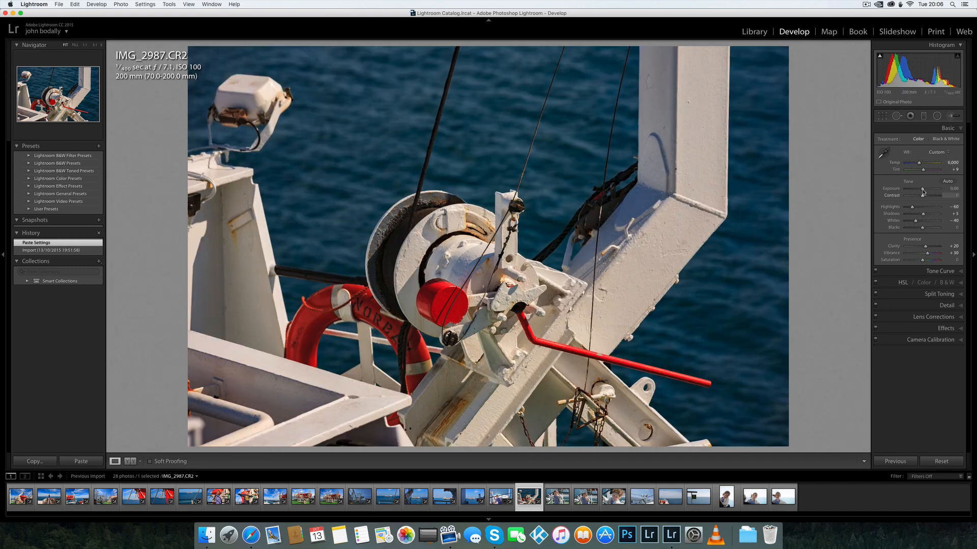
left_click_drag(922, 188, 924, 190)
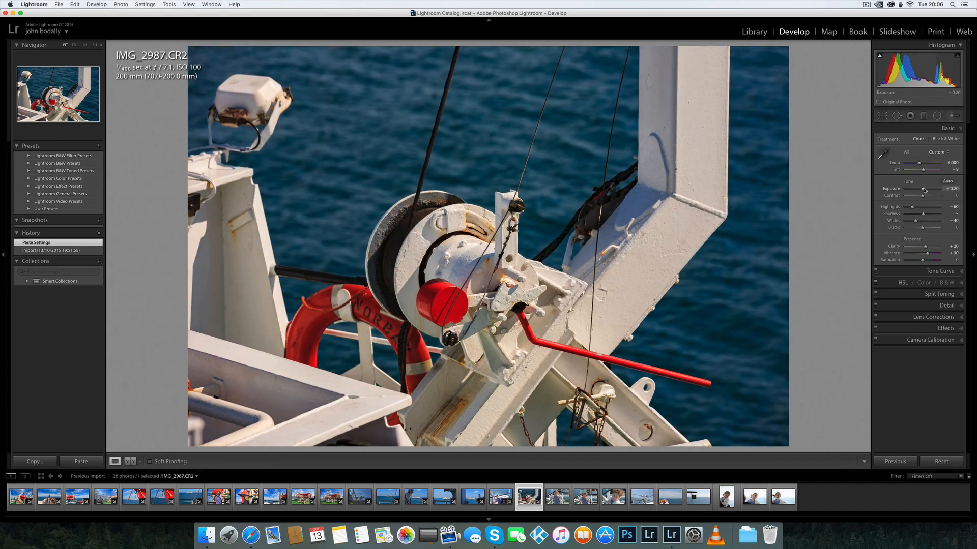
Step: Review the neighbouring photos from IMG_2989.CR2 back to IMG_2968.CR2, ending on IMG_2977.CR2
key("Right")
key("Right")
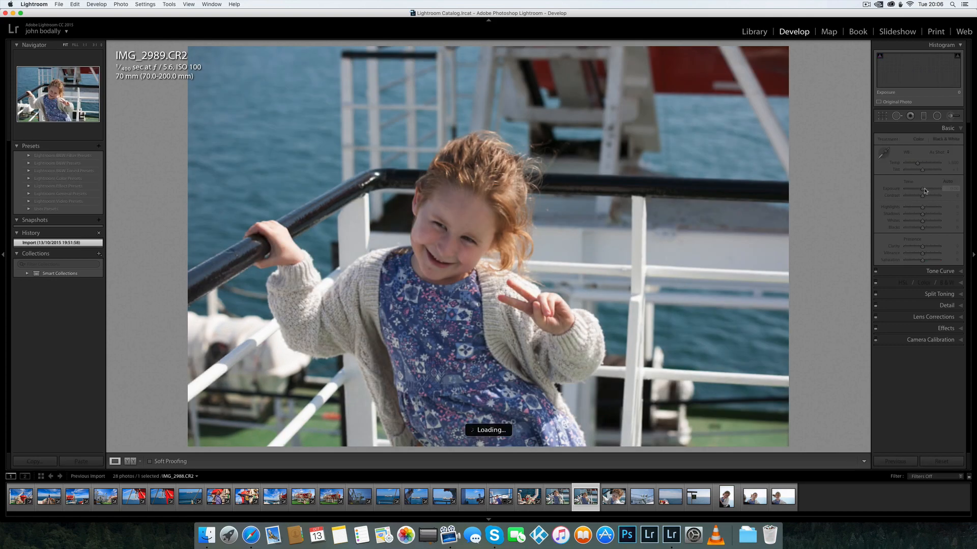
key("Left")
key("Left")
key("Left")
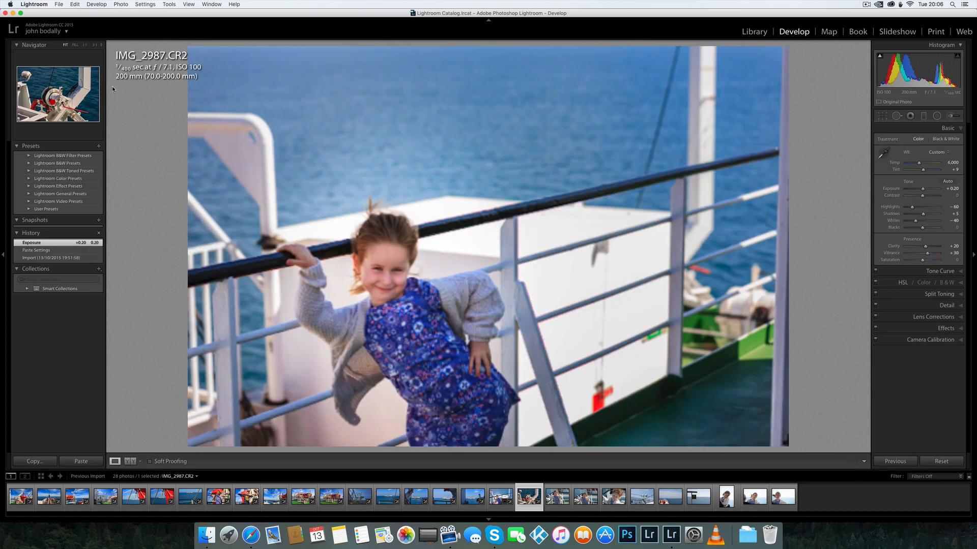
key("Left")
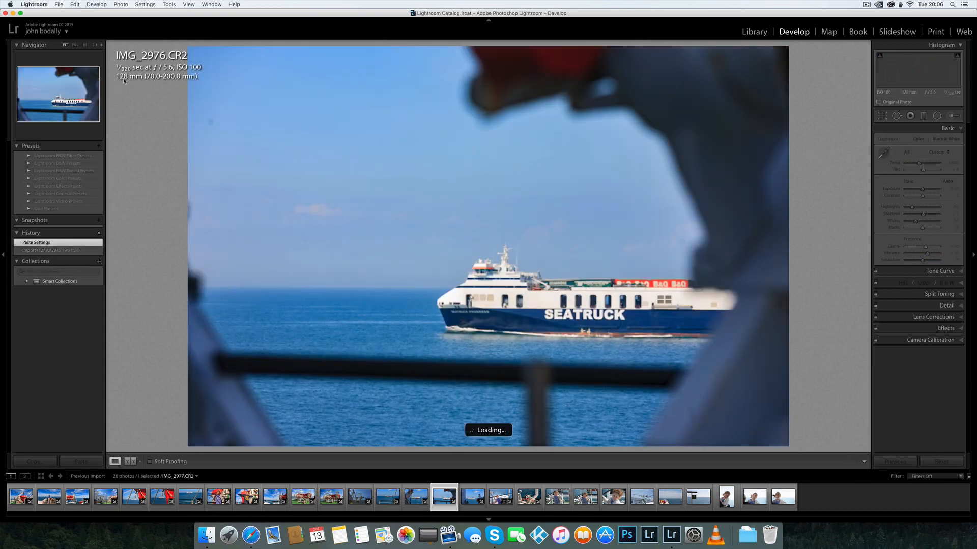
key("Left")
key("Left")
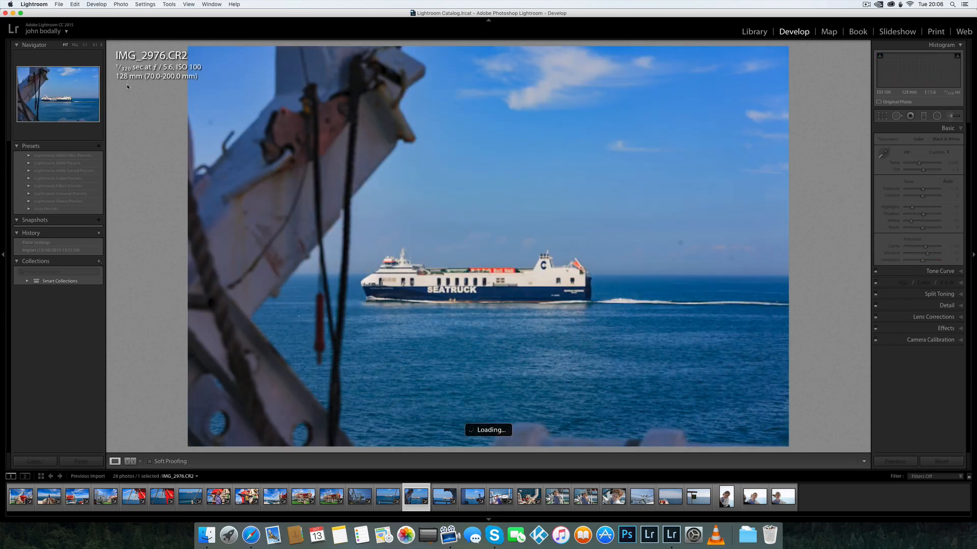
key("Left")
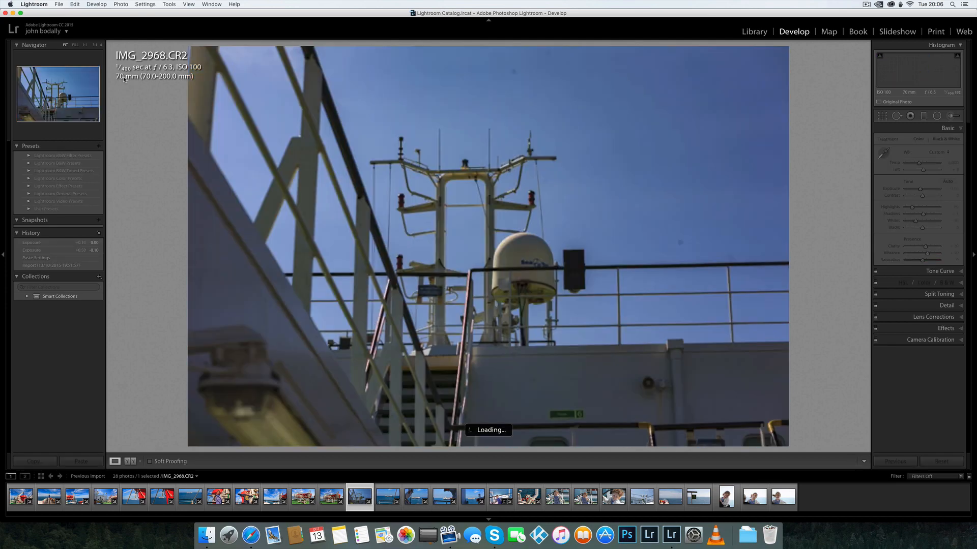
key("Right")
key("Right")
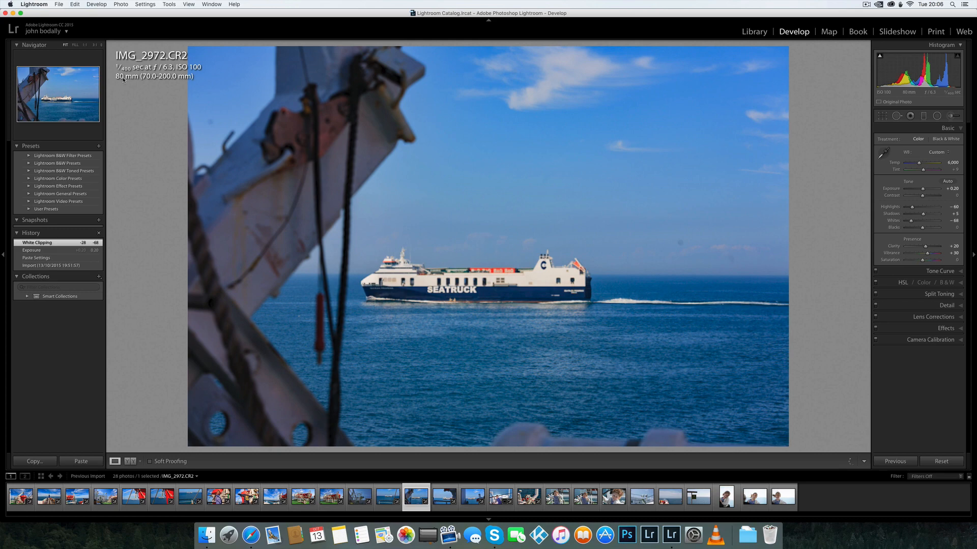
key("Right")
key("Right")
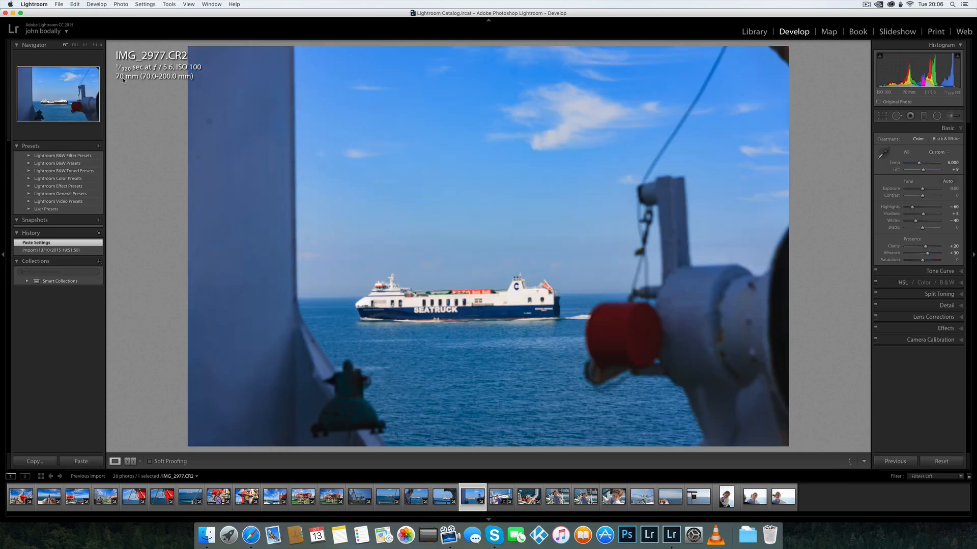
Step: Zoom in on the girl's face in IMG_2985.CR2 and switch off the photo's Detail adjustments
key("Right")
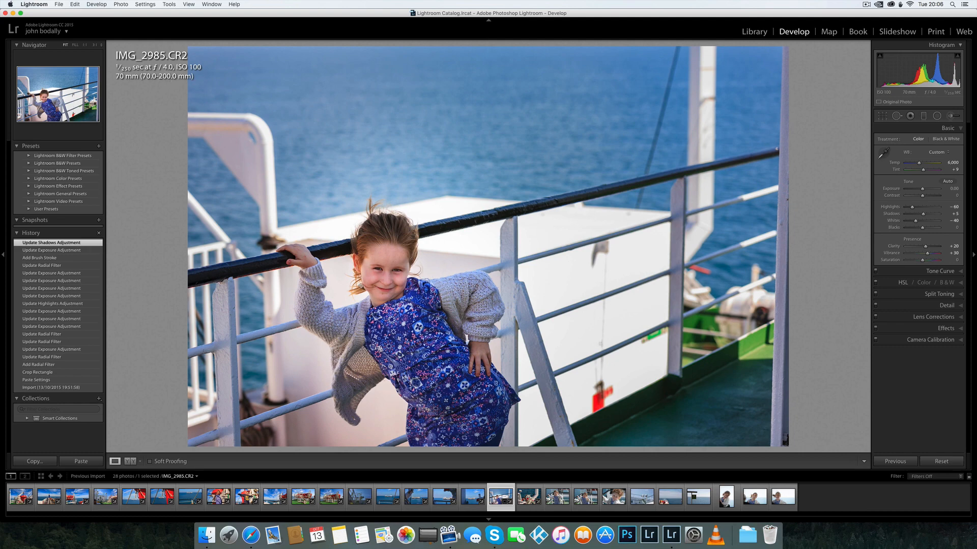
left_click(380, 271)
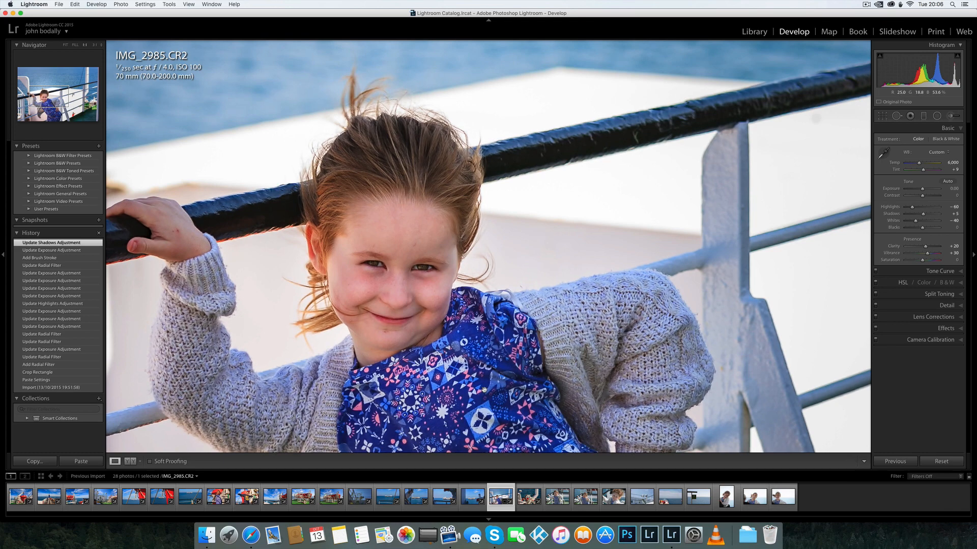
left_click(943, 305)
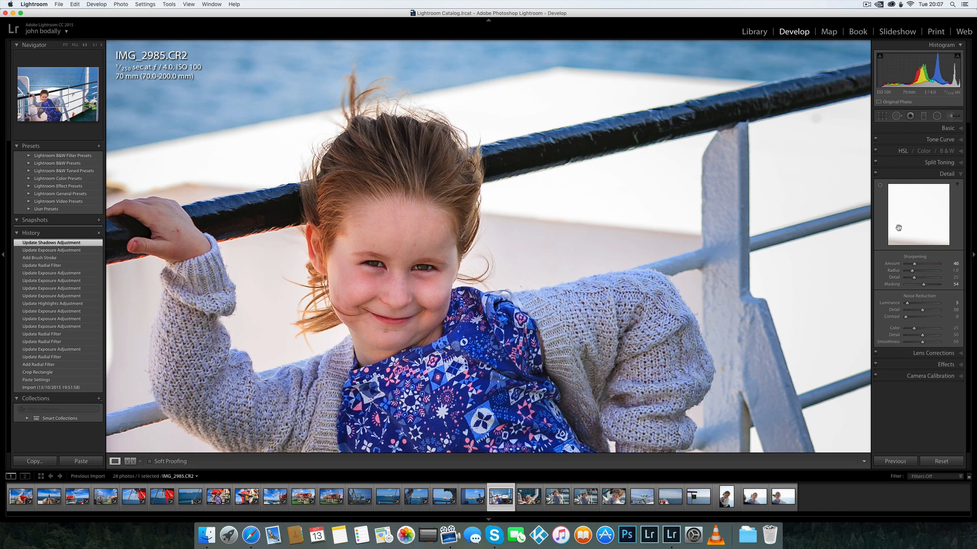
left_click(875, 174)
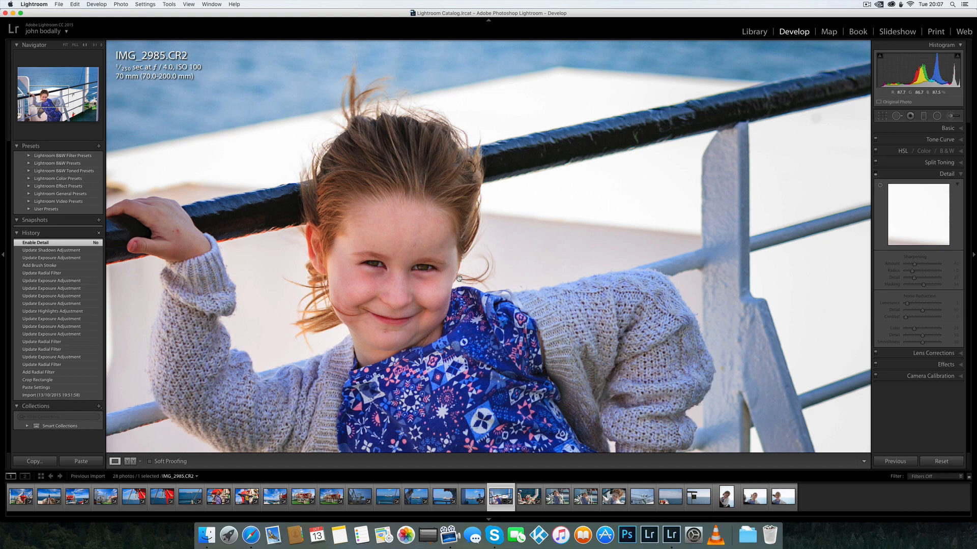
left_click(417, 271)
Step: Review the photos from IMG_2988.CR2 to IMG_2990.CR2, examining the girl's face up close in the first and last
key("Right")
key("Right")
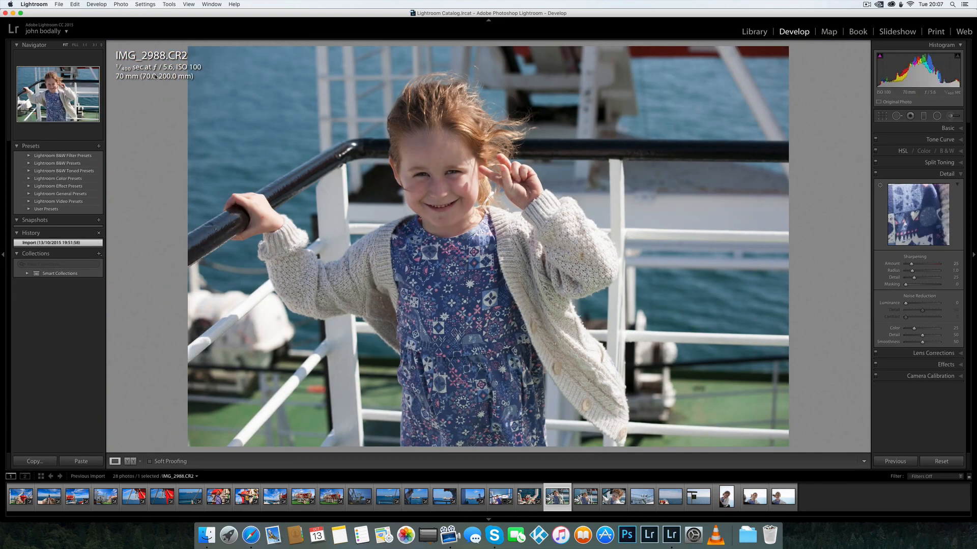
left_click(442, 174)
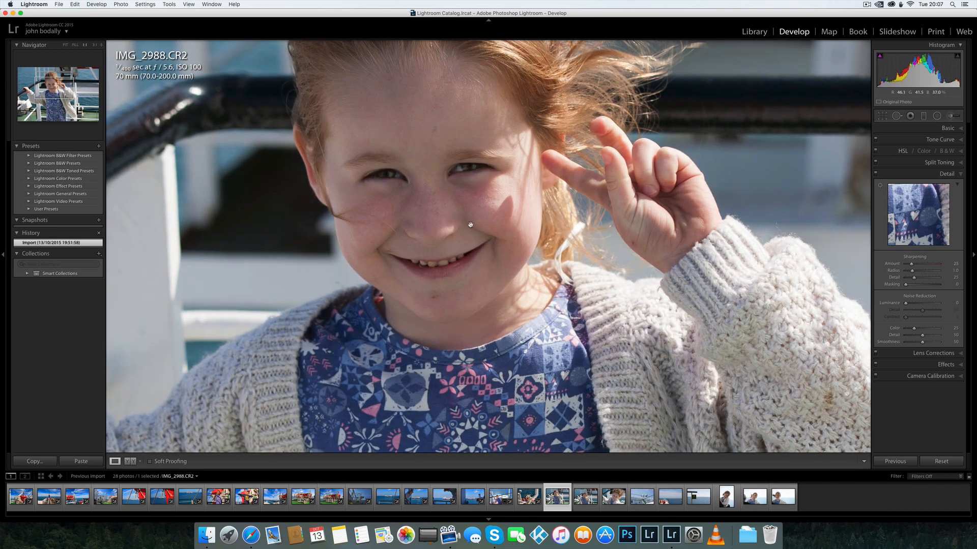
left_click(432, 185)
key("Right")
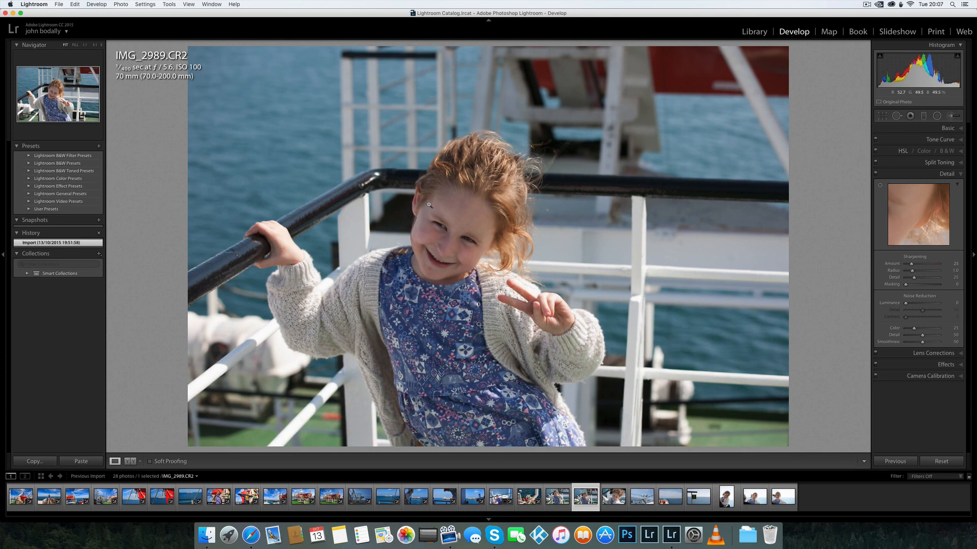
key("Right")
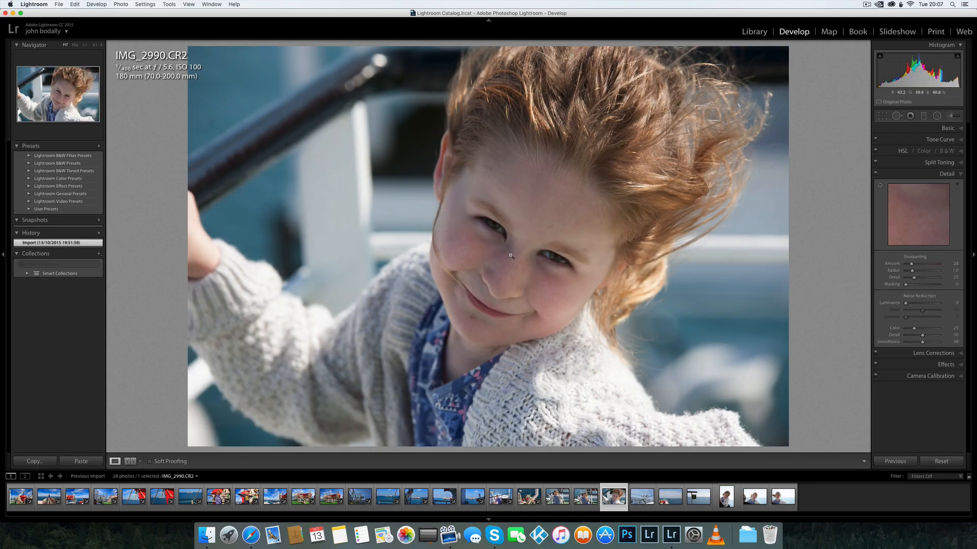
left_click(510, 255)
left_click_drag(558, 291, 595, 229)
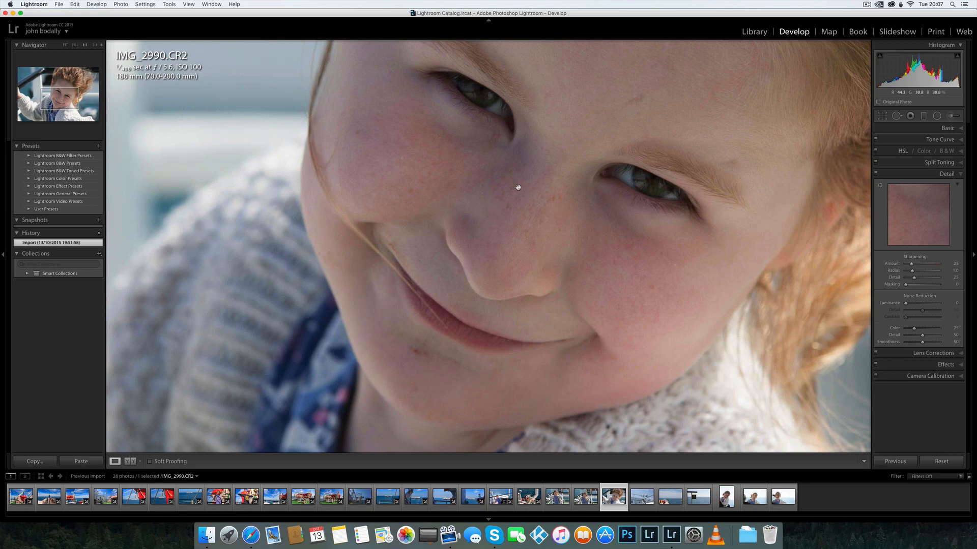
left_click_drag(528, 194, 444, 244)
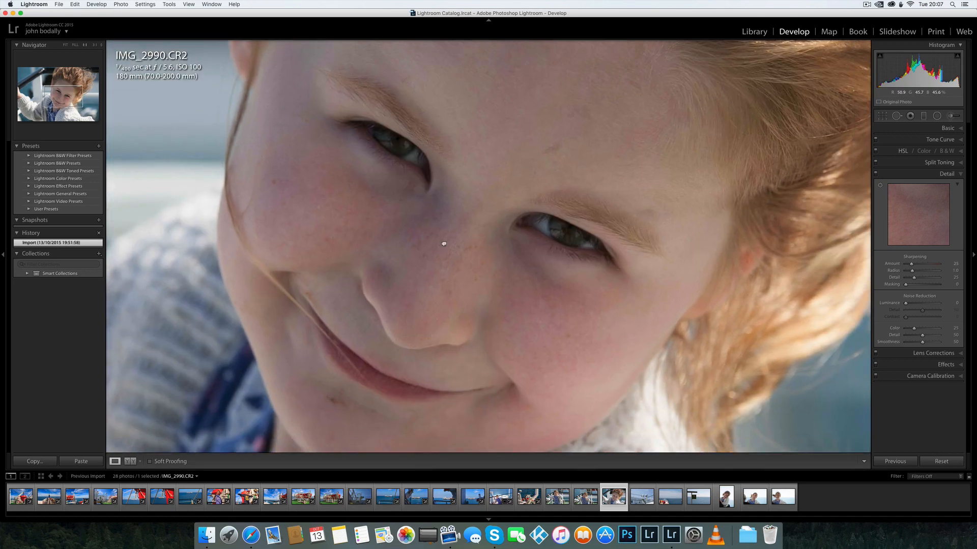
left_click(447, 210)
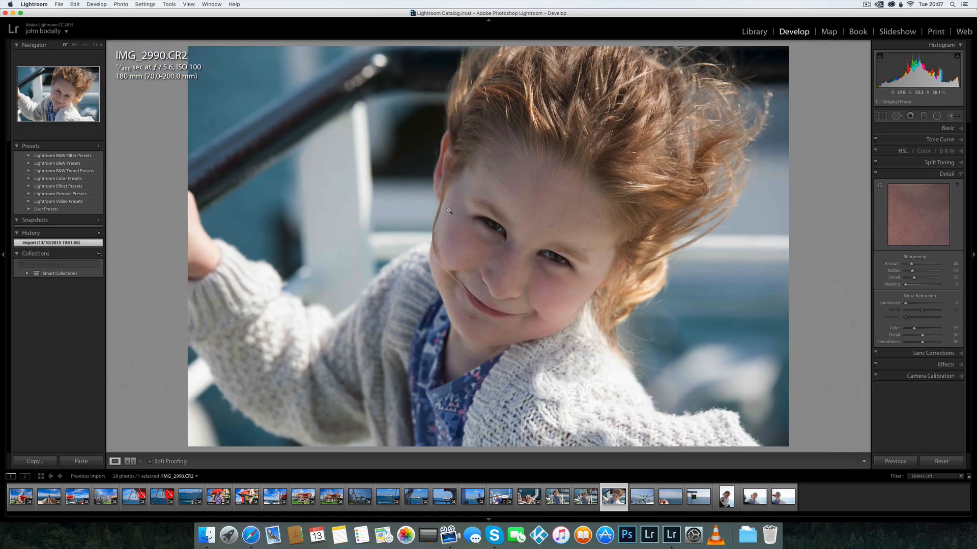
Step: Paste the copied settings onto IMG_3007.CR2, the sea view with the containers and distant ship
key("Right")
key("Right")
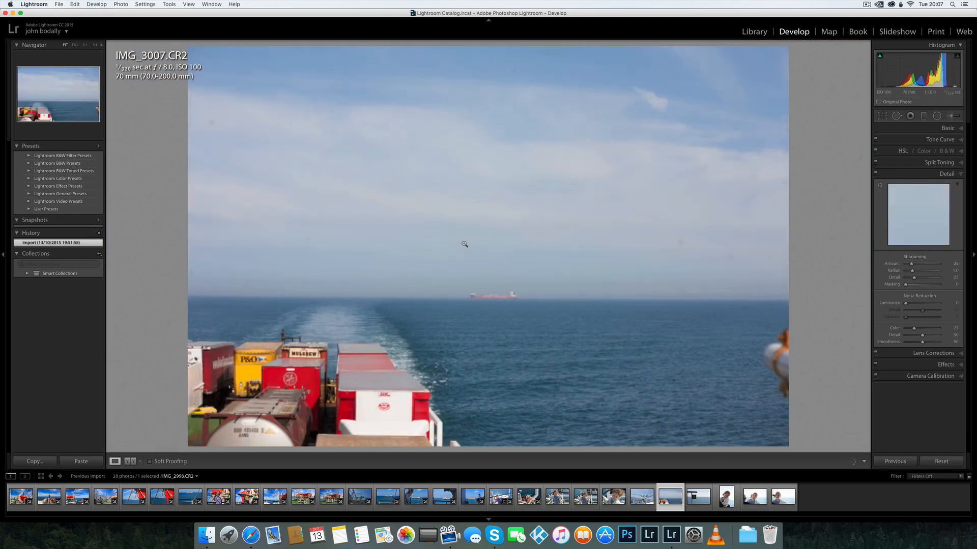
key("Right")
key("Left")
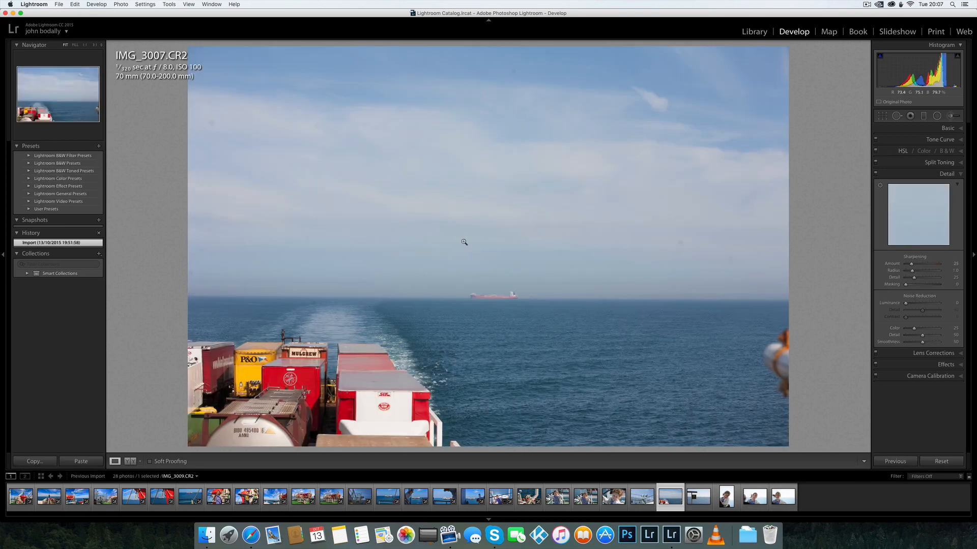
key("super+shift+v")
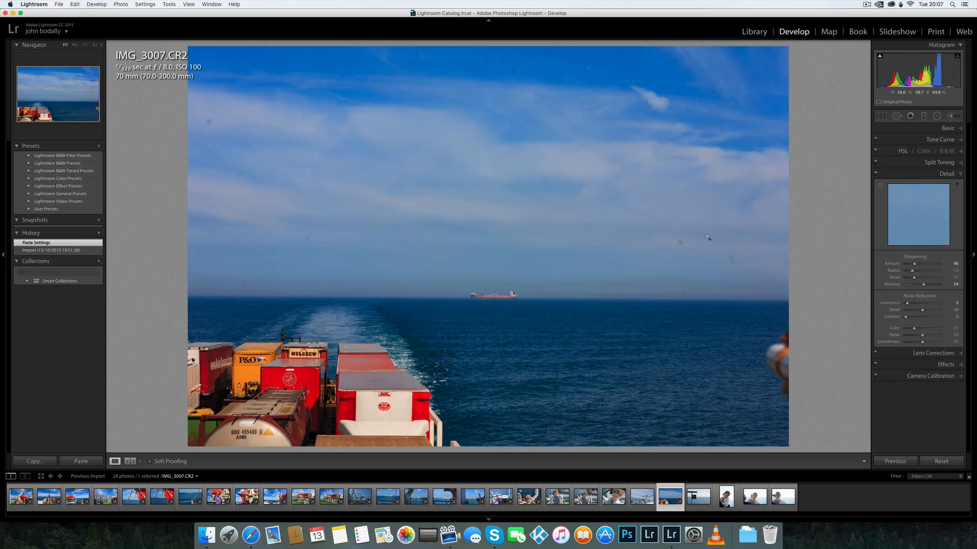
Step: Heal the dust spots across the sky and near the horizon of IMG_3007.CR2 with Spot Removal, and finish the tool
left_click(896, 116)
left_click_drag(729, 259, 736, 260)
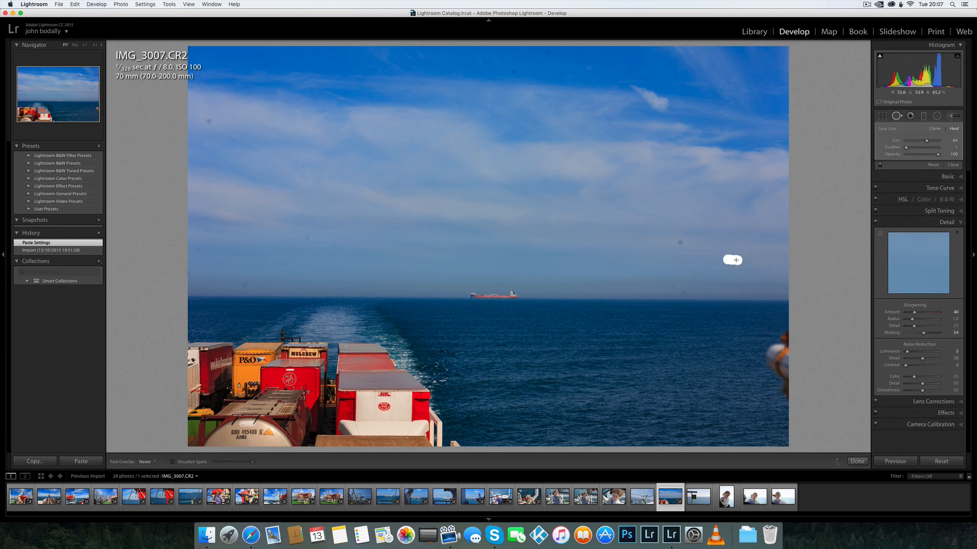
left_click(679, 242)
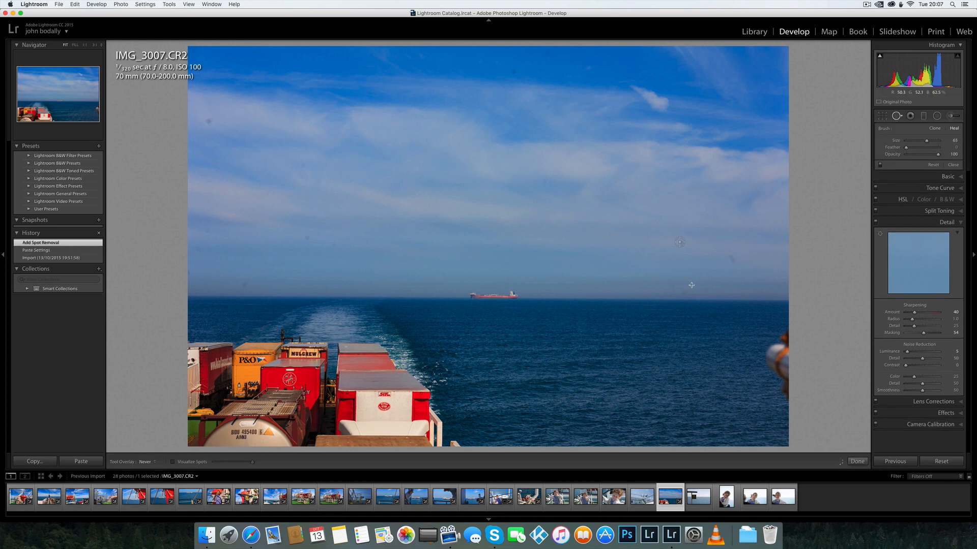
left_click(684, 298)
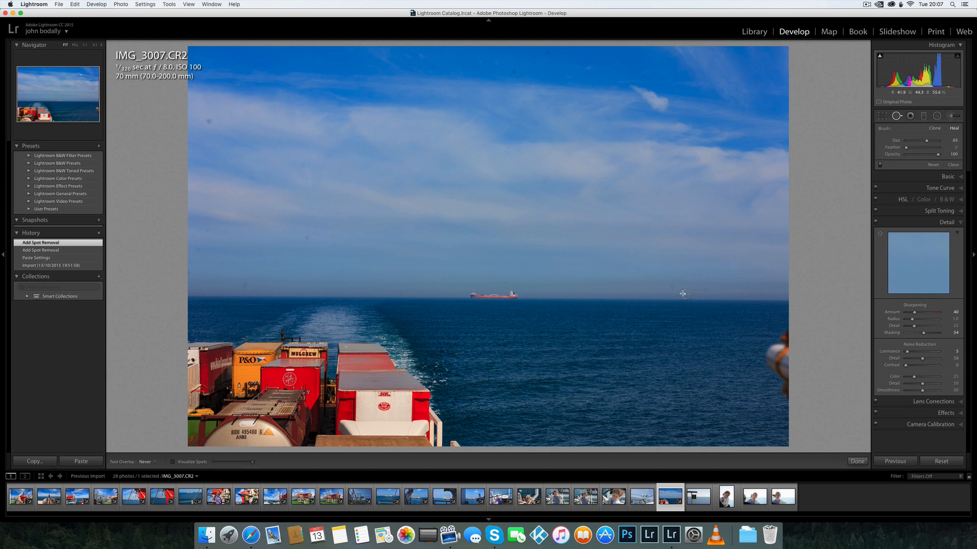
left_click(513, 70)
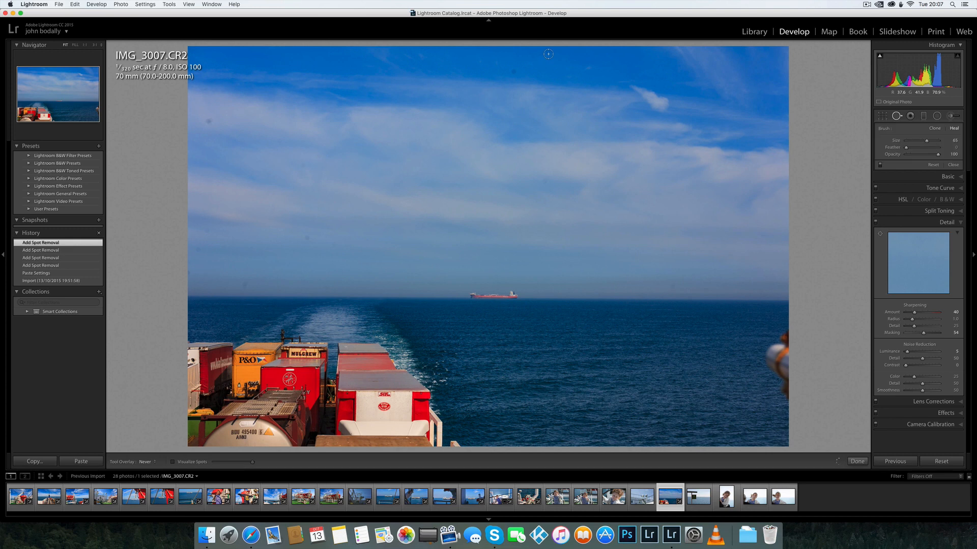
left_click(302, 84)
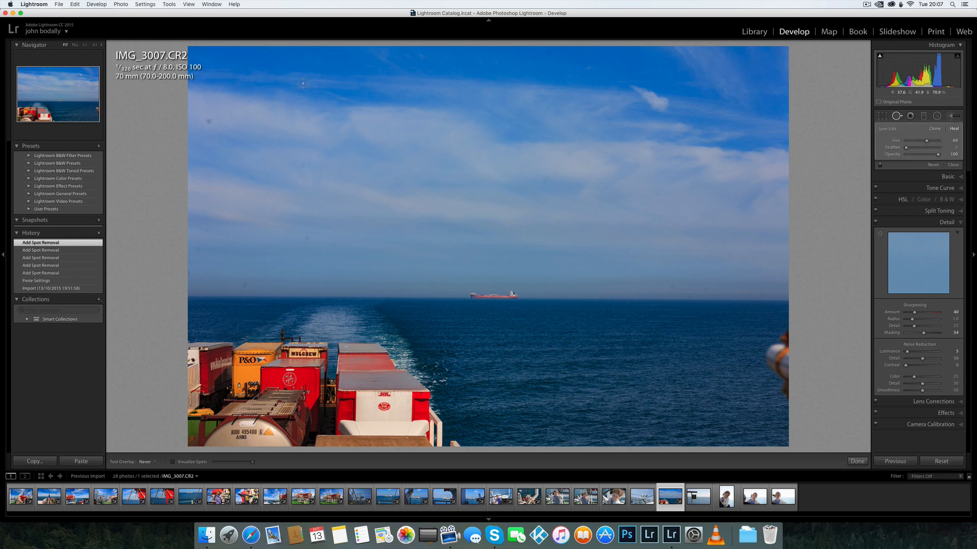
left_click(208, 122)
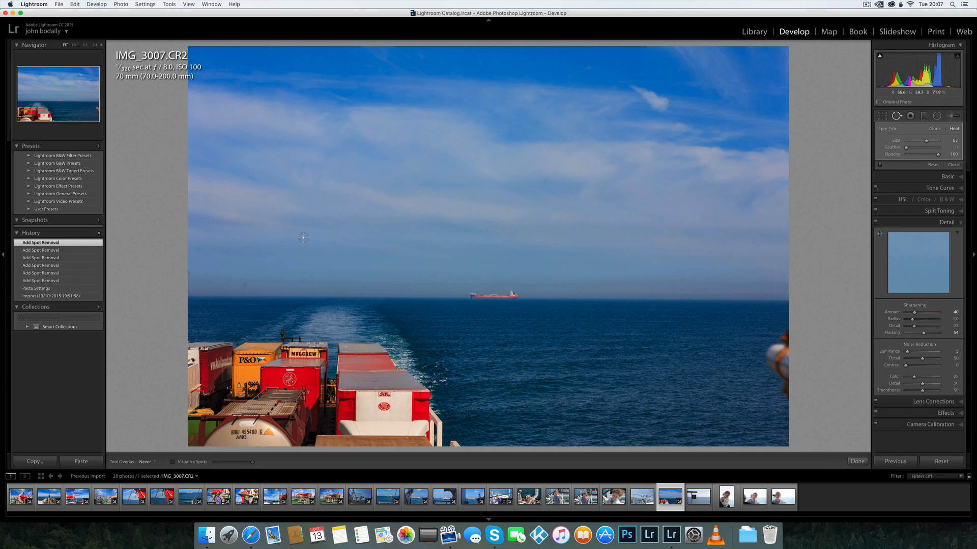
left_click(896, 117)
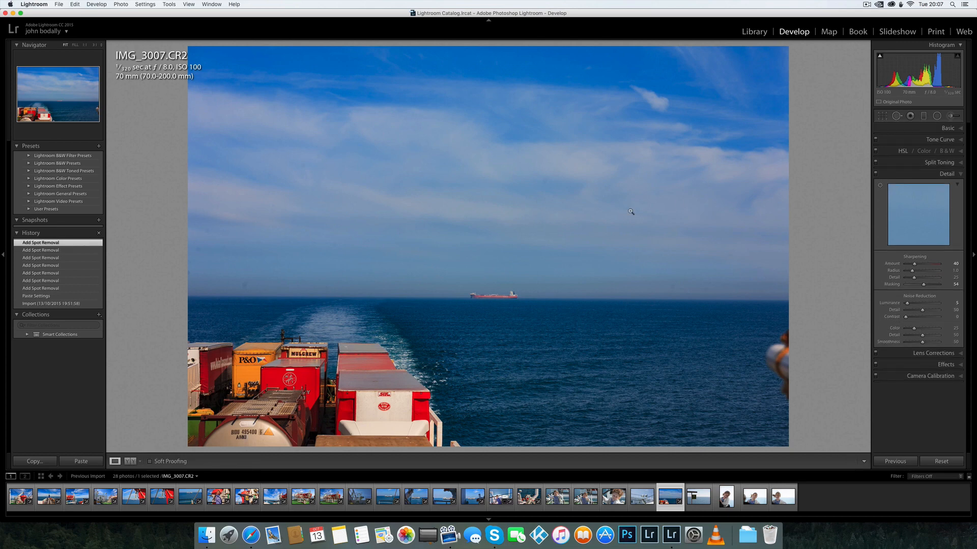
Step: Review the photos from IMG_3009.CR2 to IMG_3017.CR2, examining the girl's face up close in the three portraits
key("Right")
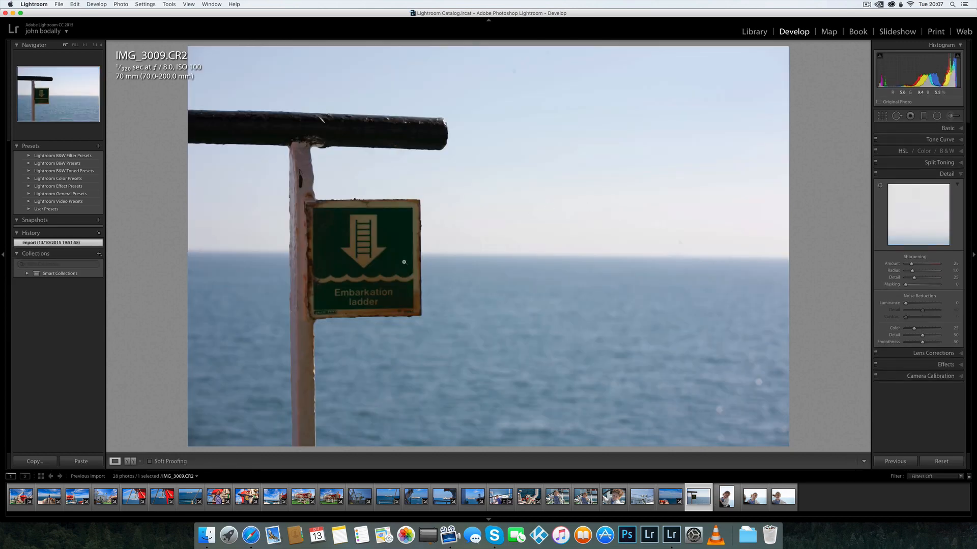
key("Right")
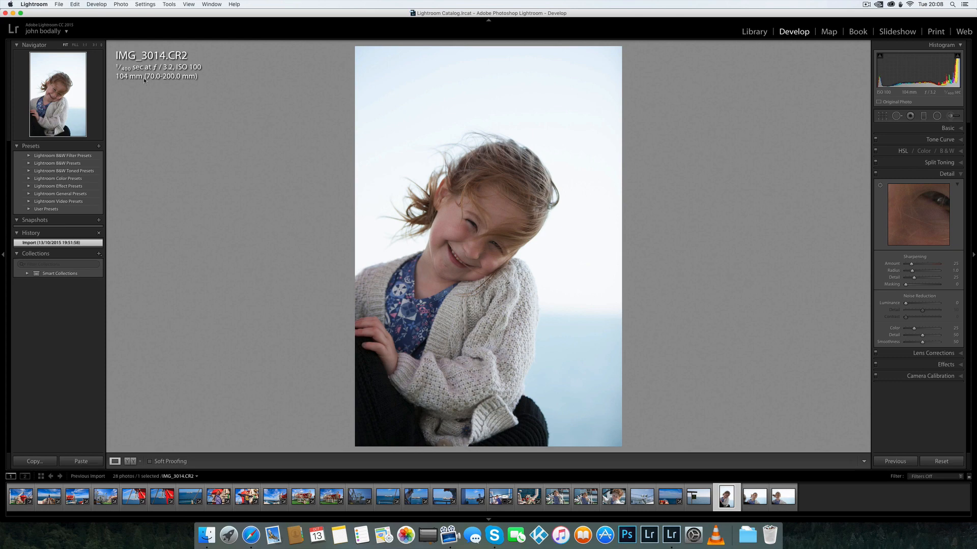
left_click(476, 229)
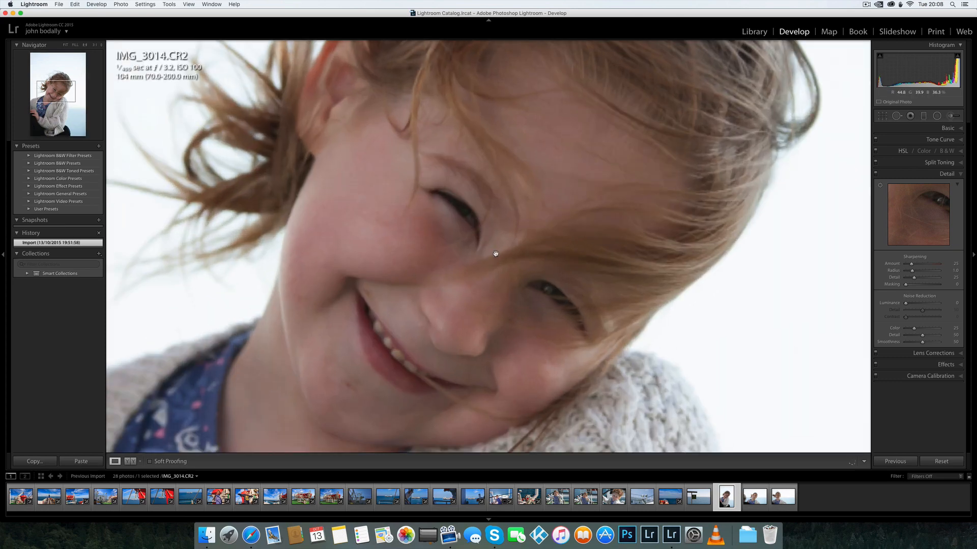
left_click_drag(497, 262, 473, 197)
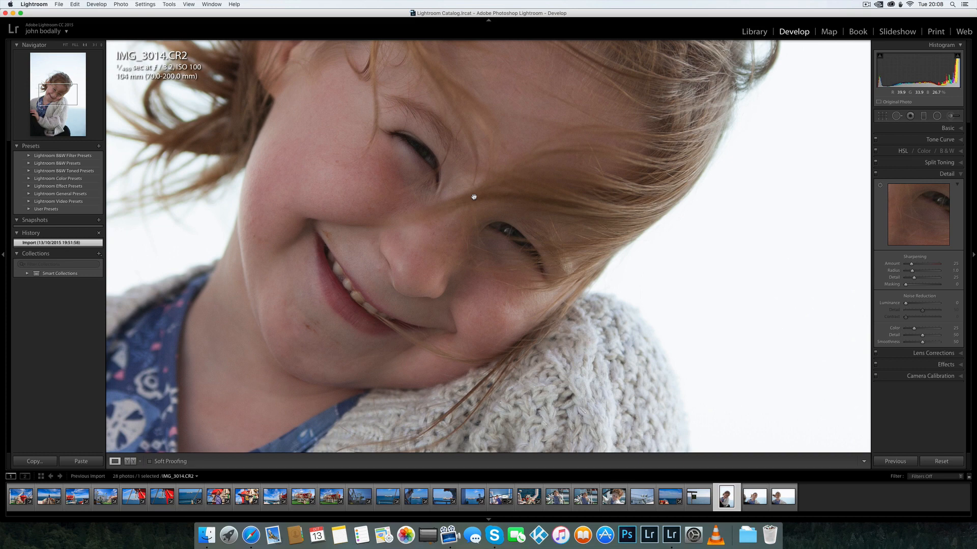
left_click(410, 195)
key("Right")
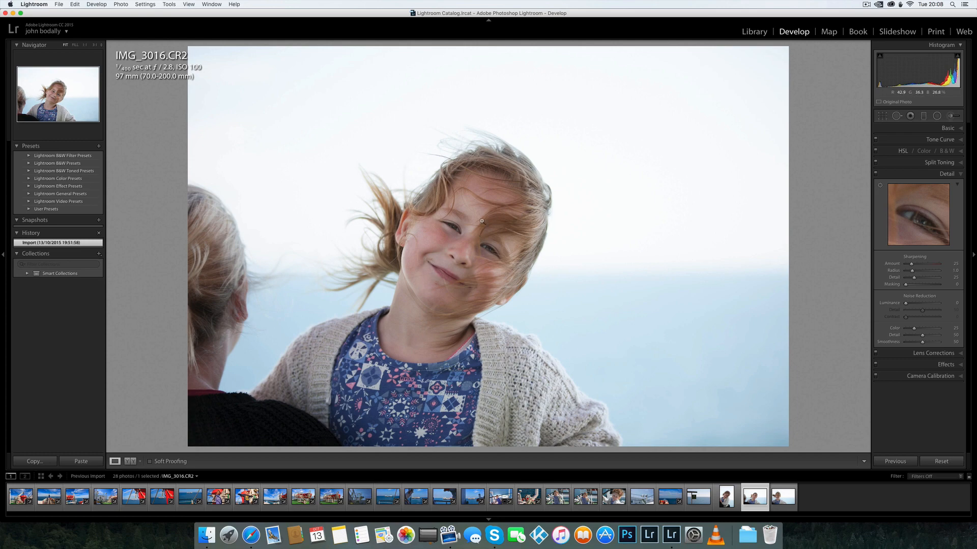
left_click(465, 234)
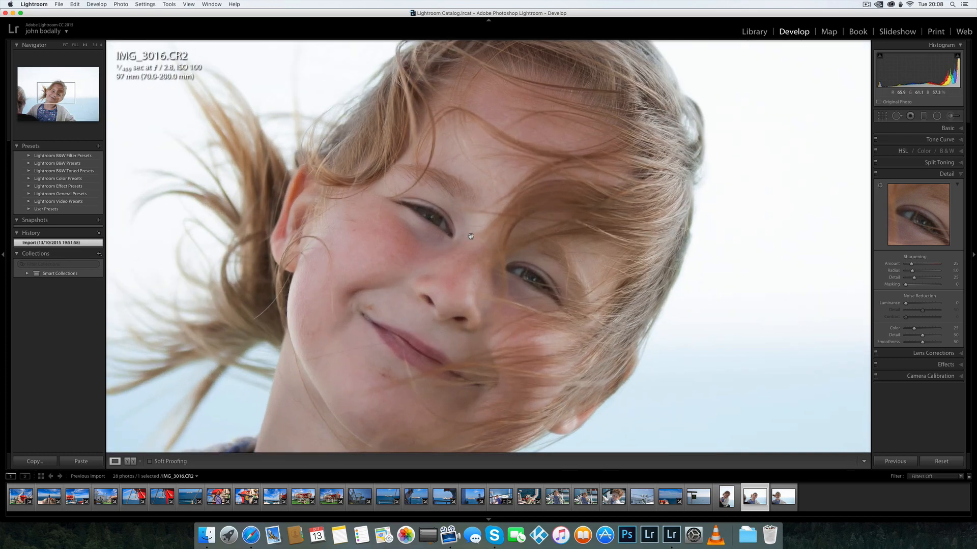
left_click(342, 258)
key("Right")
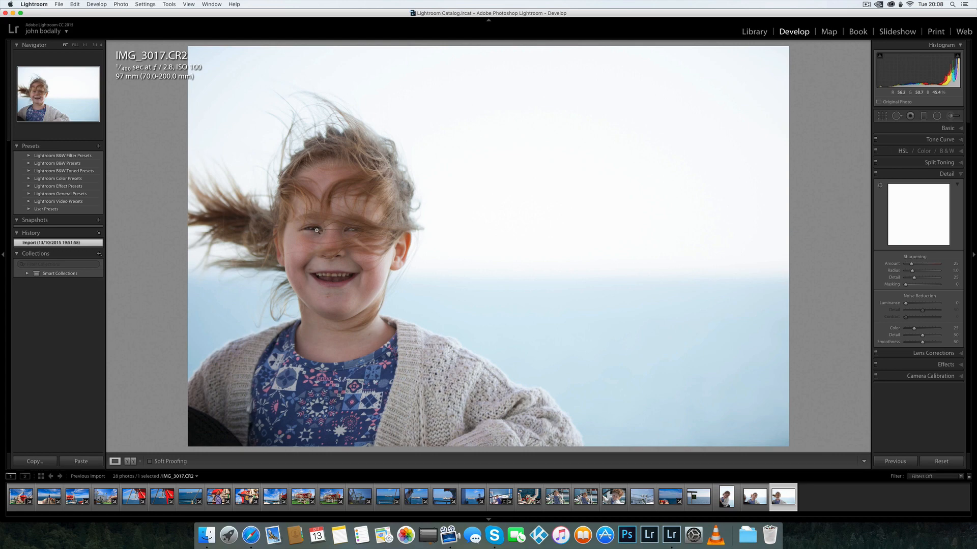
left_click(316, 230)
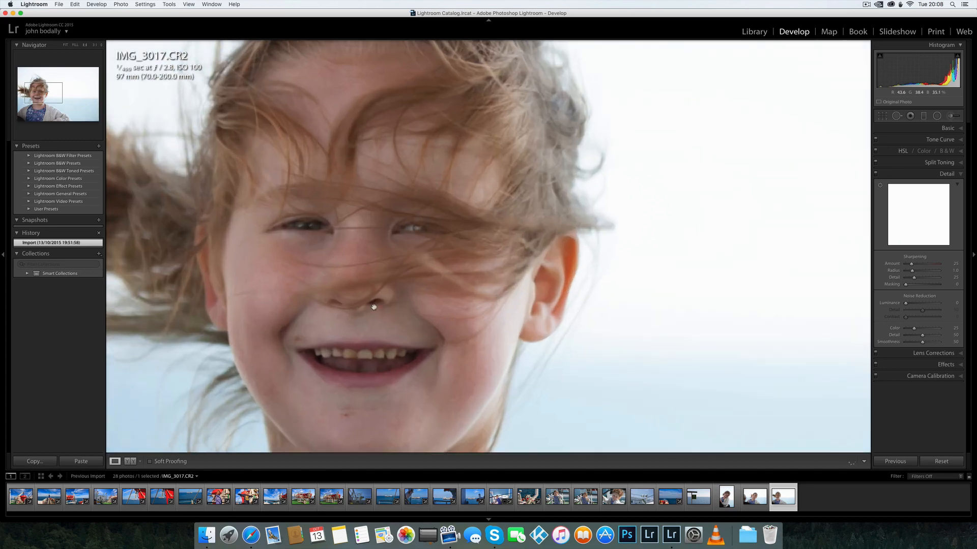
left_click_drag(322, 251, 324, 251)
left_click(324, 251)
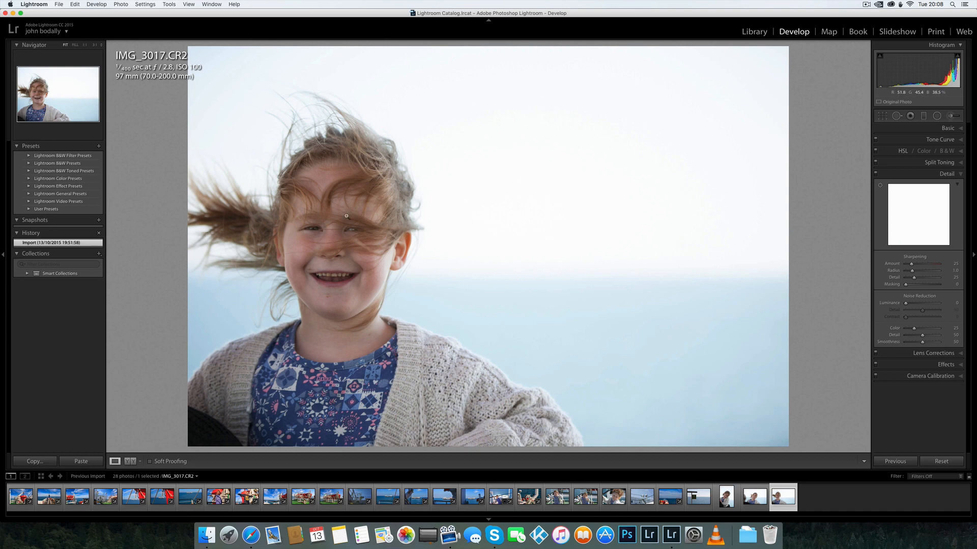
Step: Go back through the photos from IMG_3017.CR2 to the corrected IMG_3007.CR2
left_click_drag(345, 215, 341, 239)
key("Left")
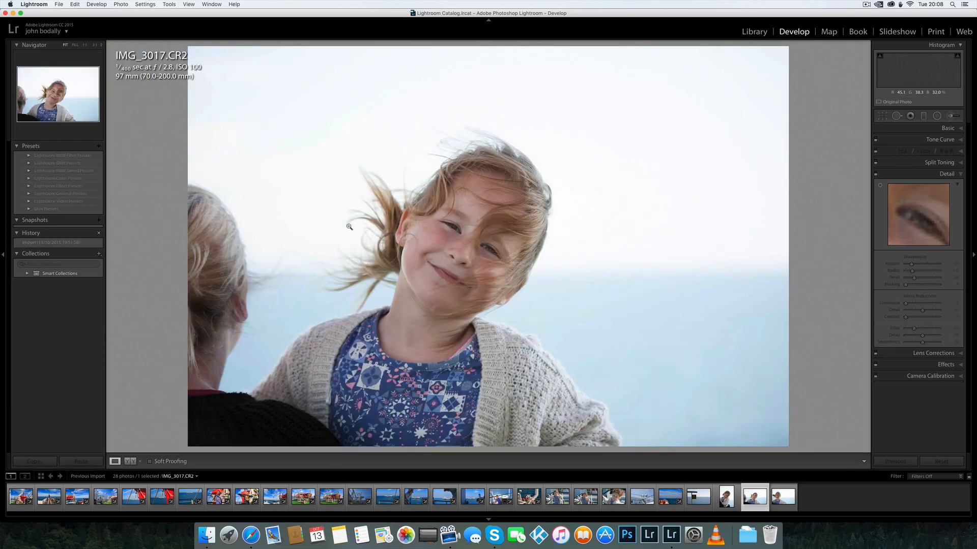
key("Left")
key("Left")
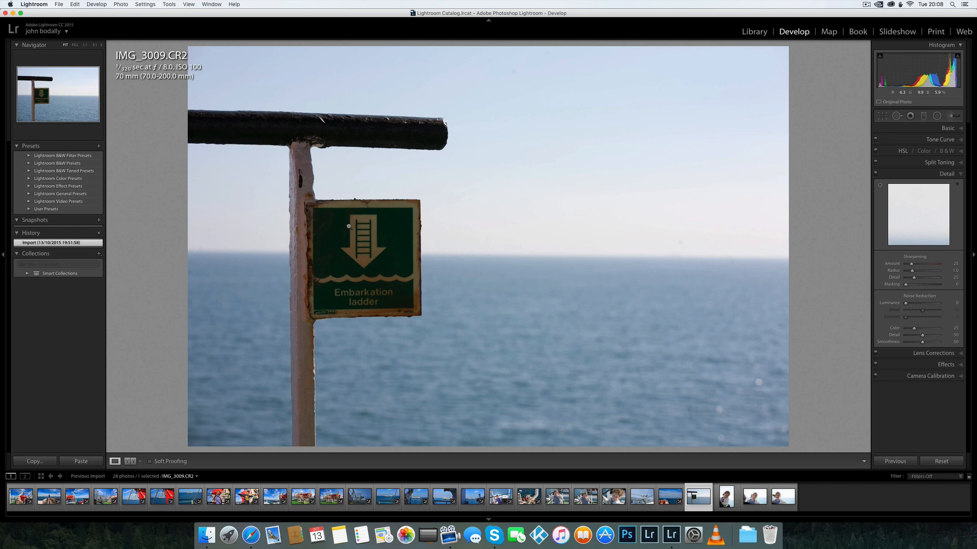
key("Left")
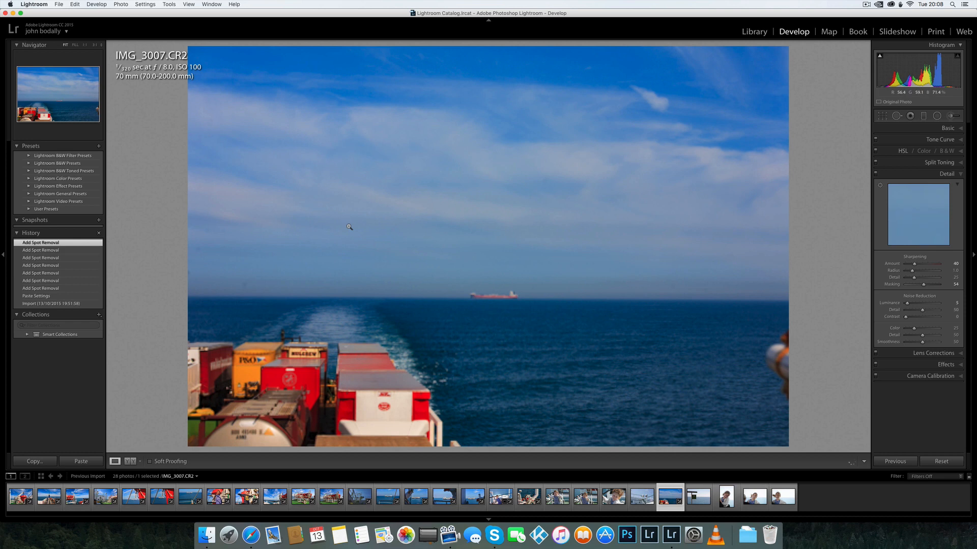